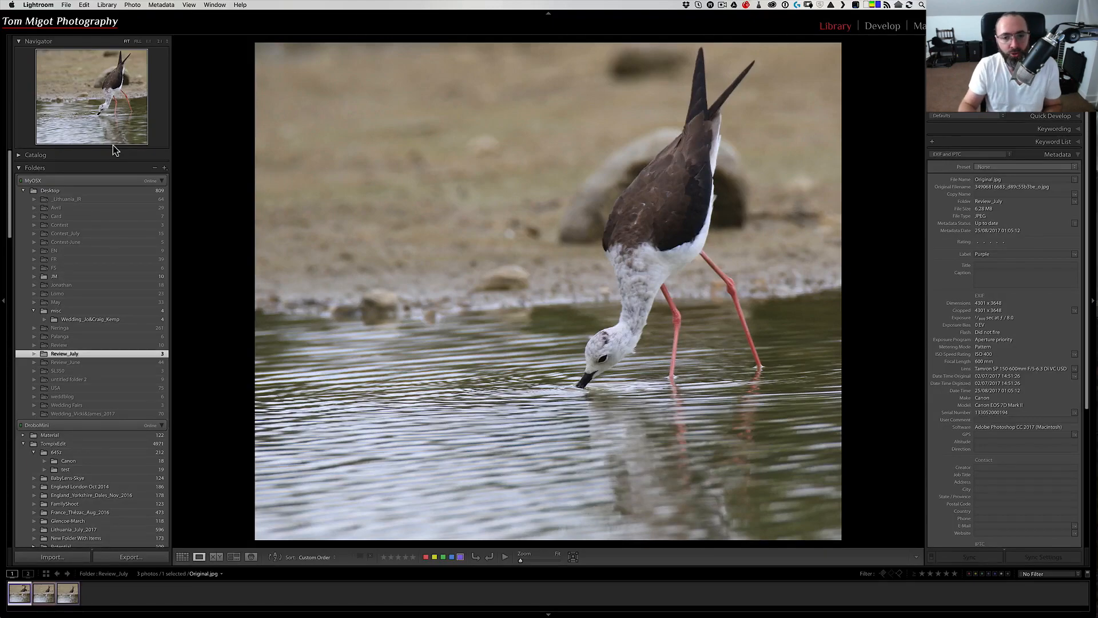
Open Original.jpg in Adobe Photoshop CC 2017 for editing as a copy with Lightroom adjustments
right_click(642, 227)
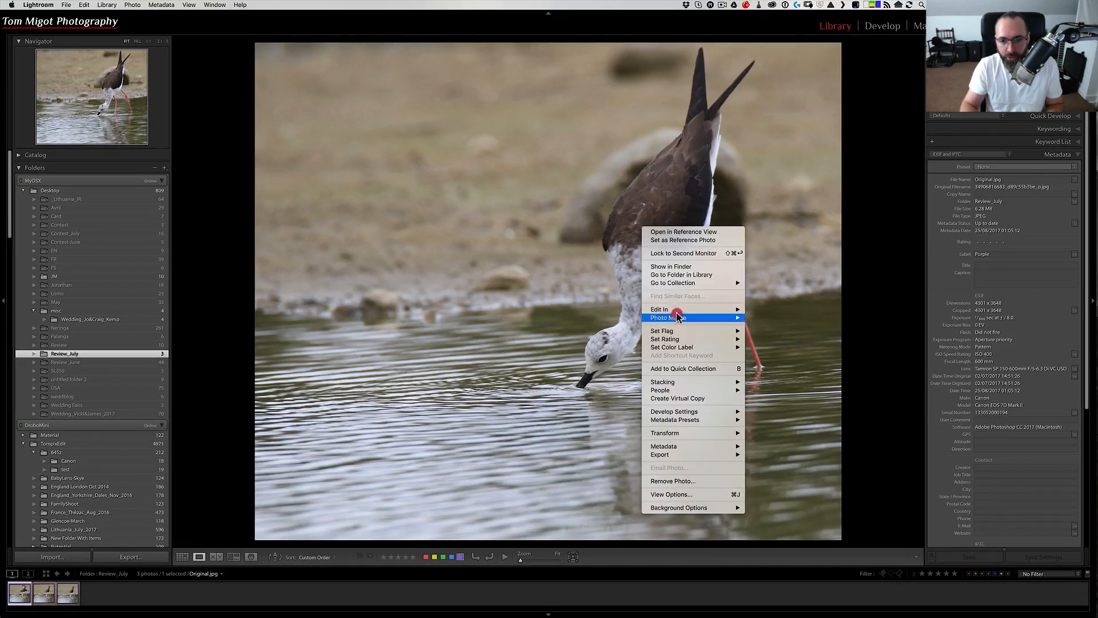
mouse_move(680, 310)
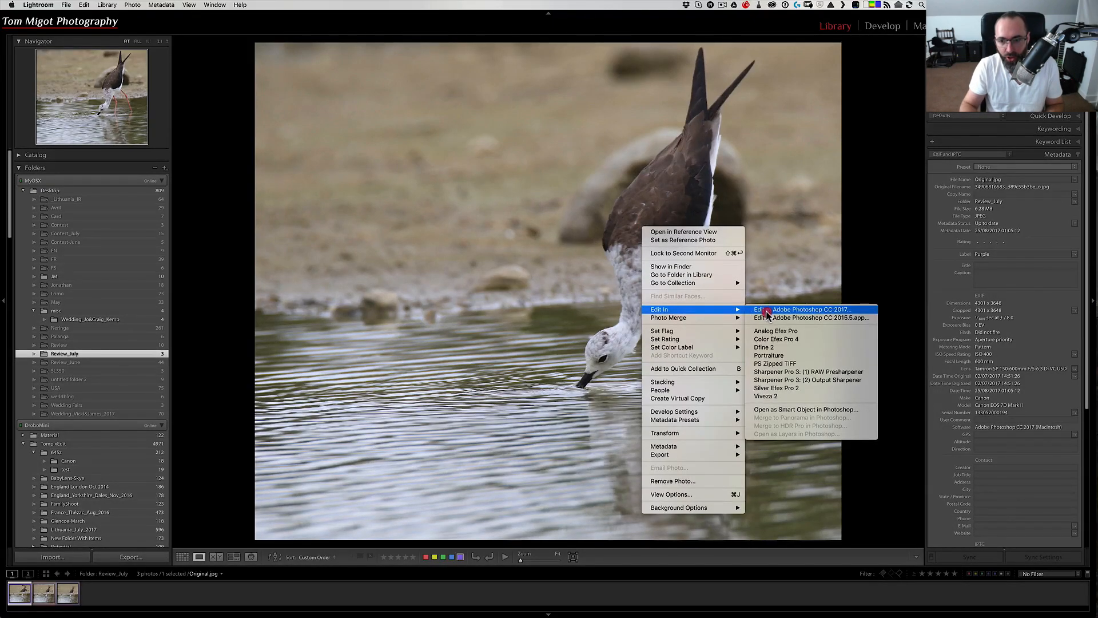
click(769, 312)
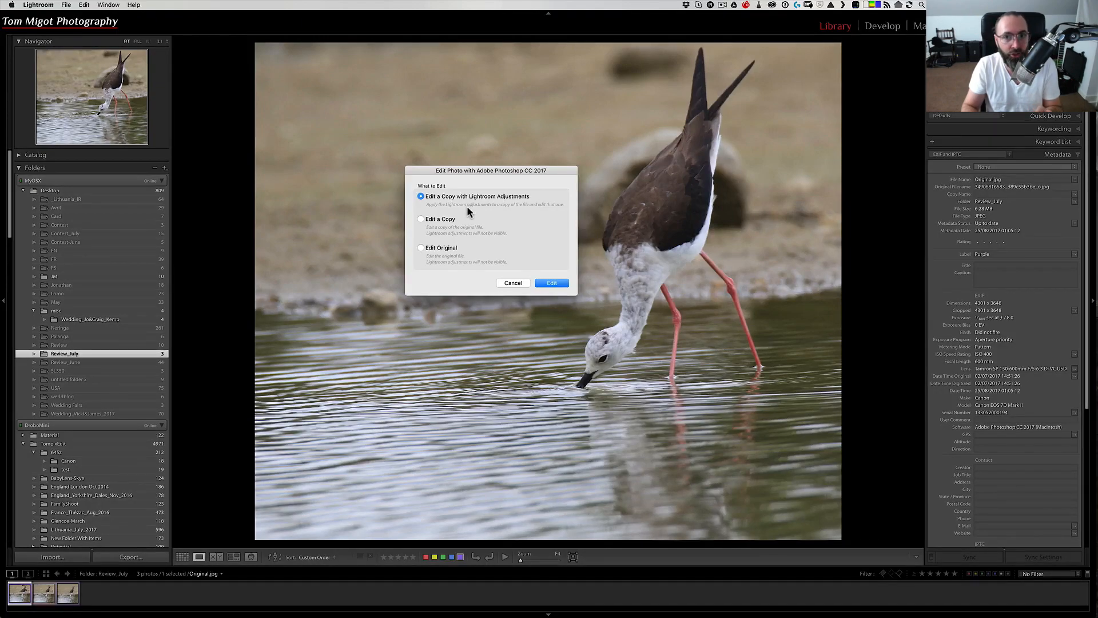
click(543, 279)
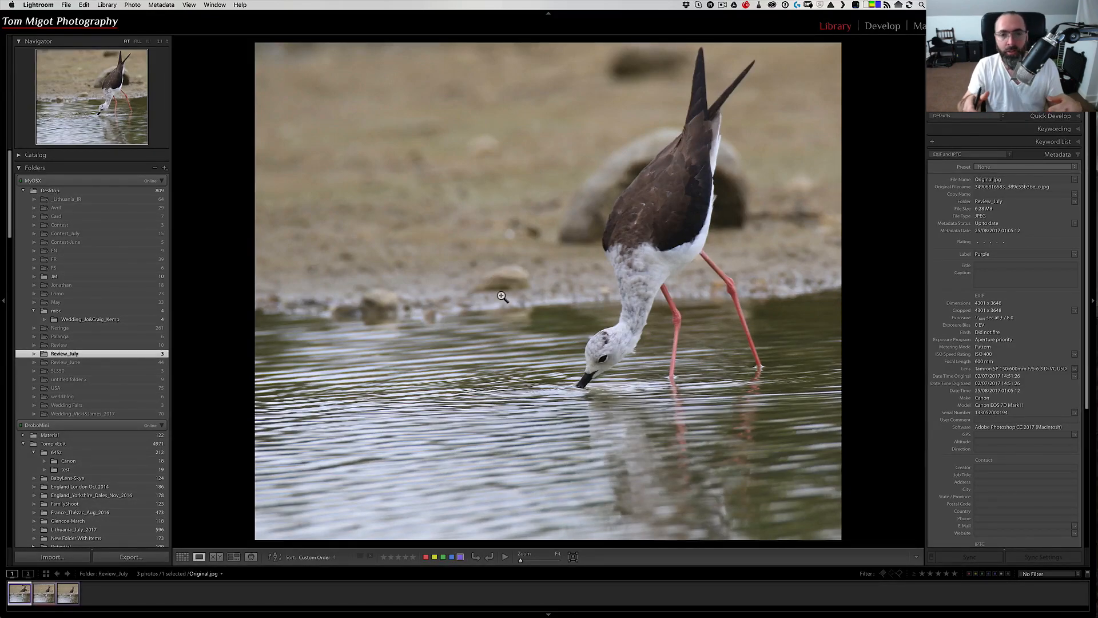
key(super+Tab)
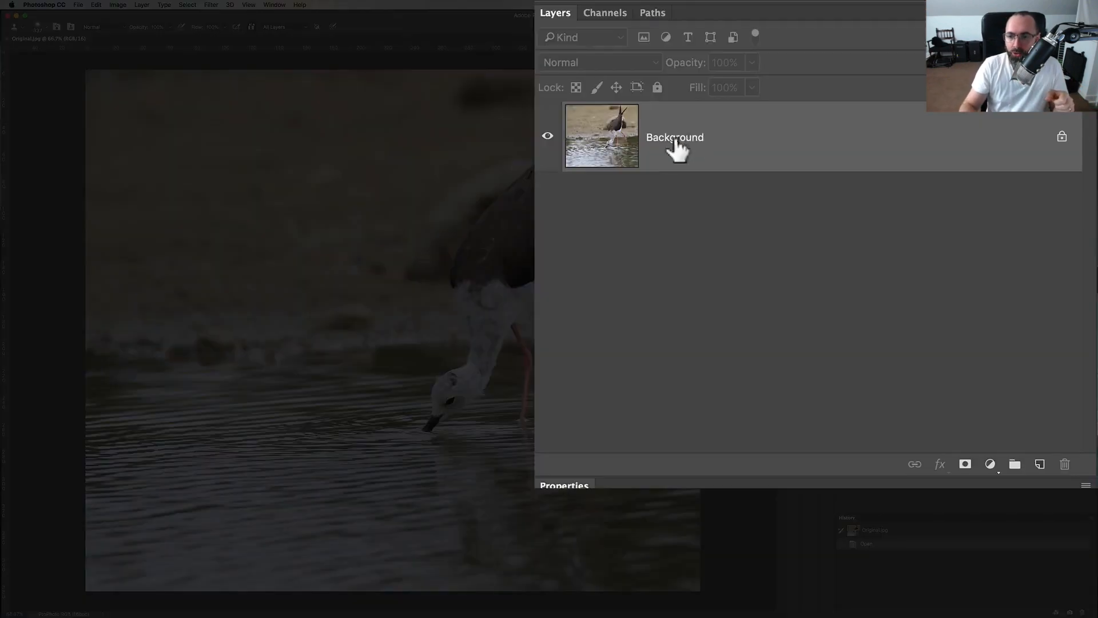
Duplicate the Background layer and rename the duplicate as Correction
drag(907, 160, 917, 166)
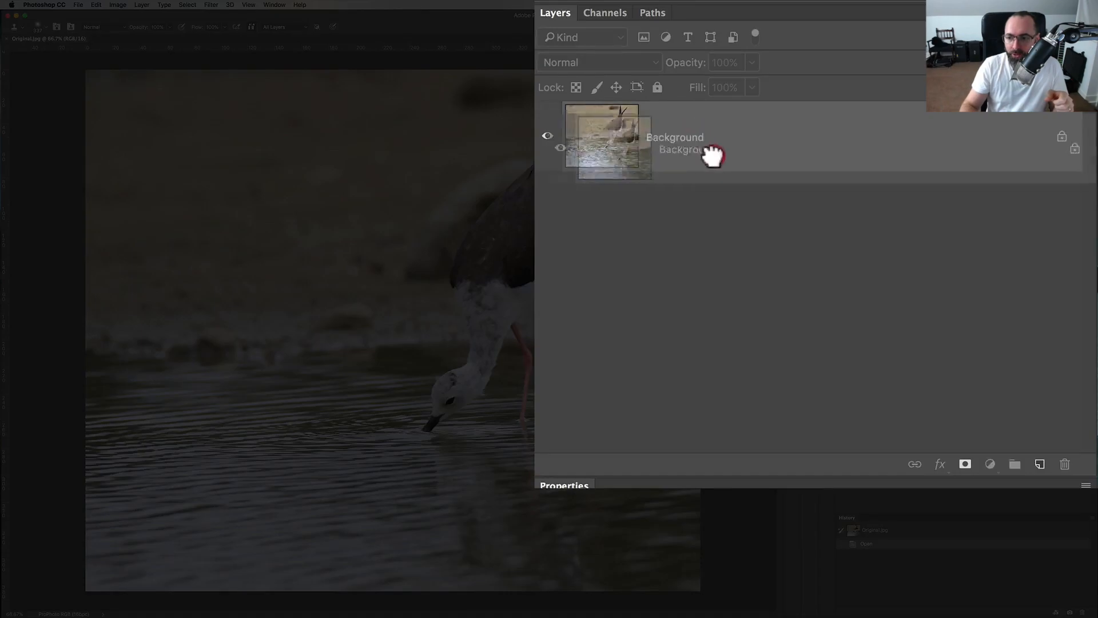
drag(712, 154, 1041, 465)
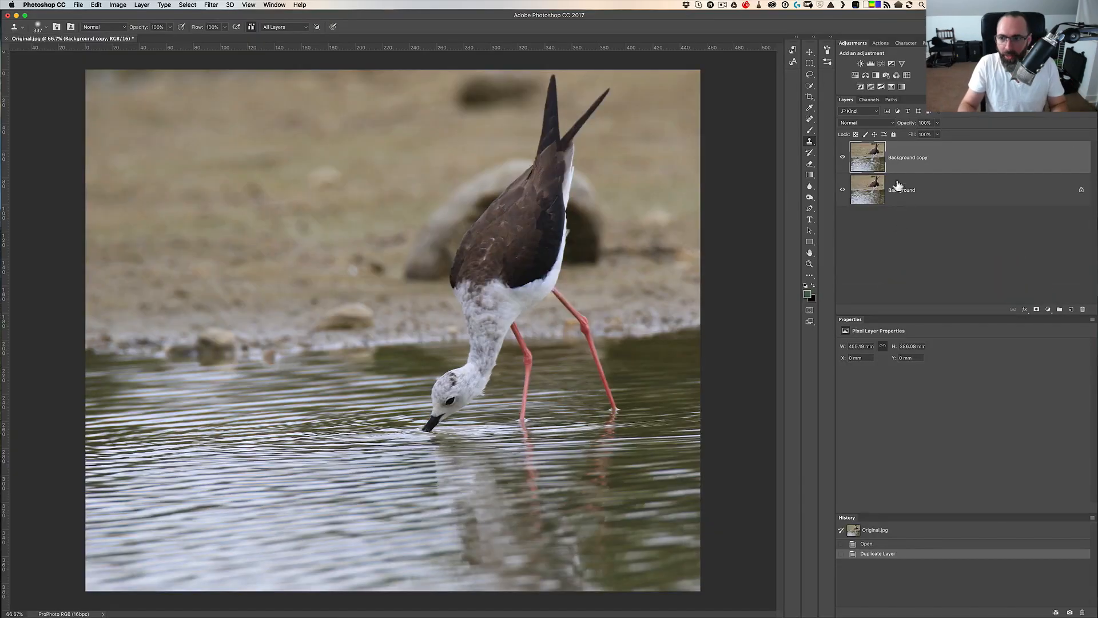
double_click(912, 160)
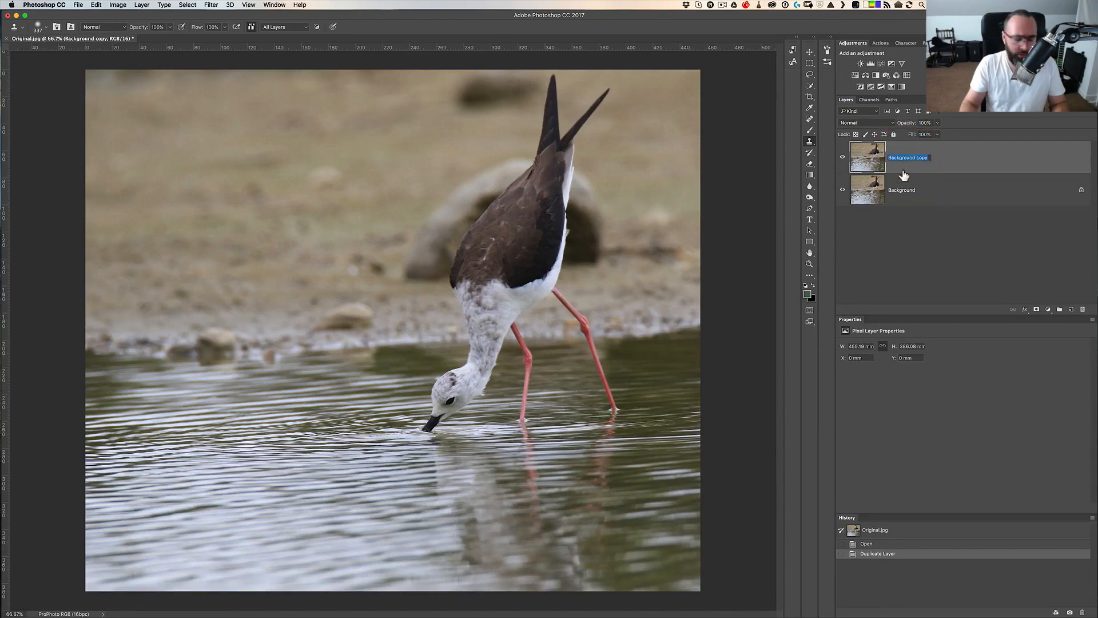
text(Corre)
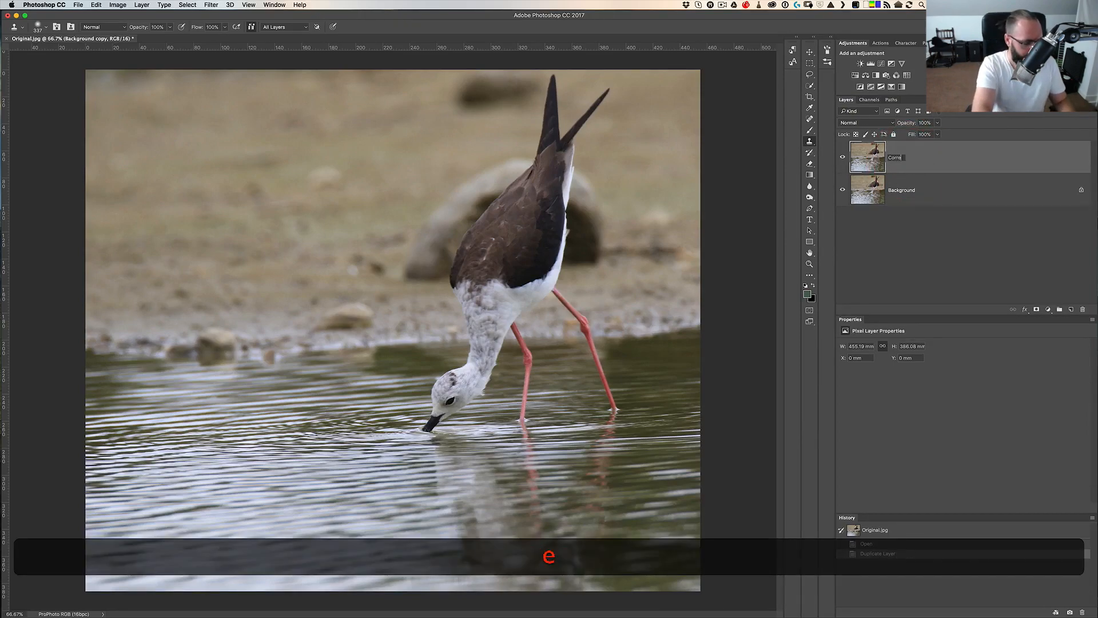
text(ction)
key(Return)
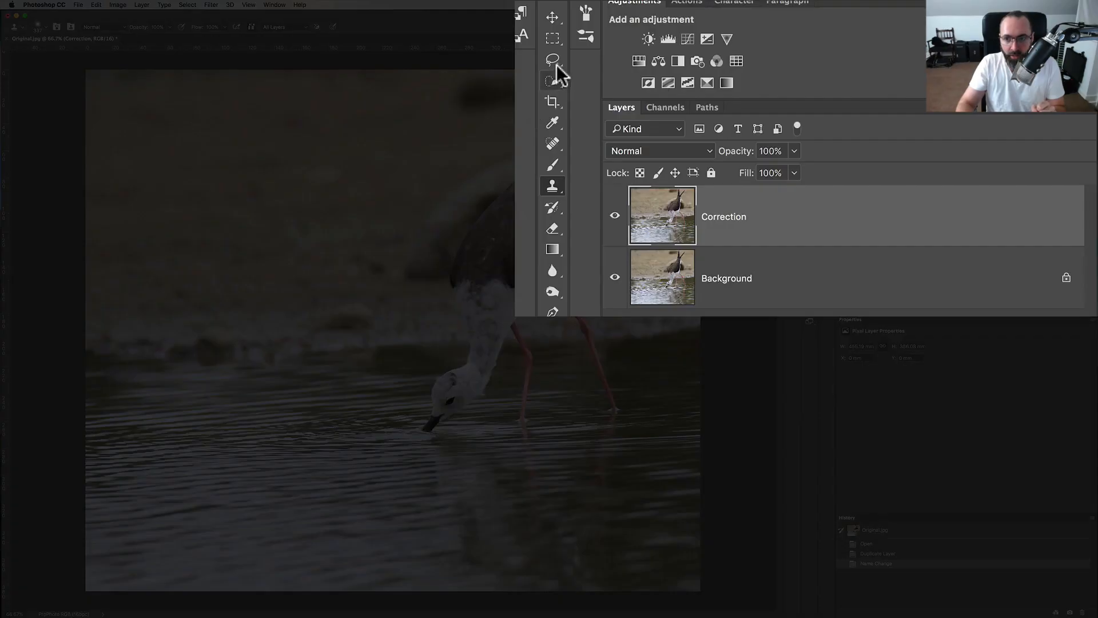
Select the bird's tail and body down to the base of the neck using the Quick Selection Tool with a size 70 brush
click(557, 63)
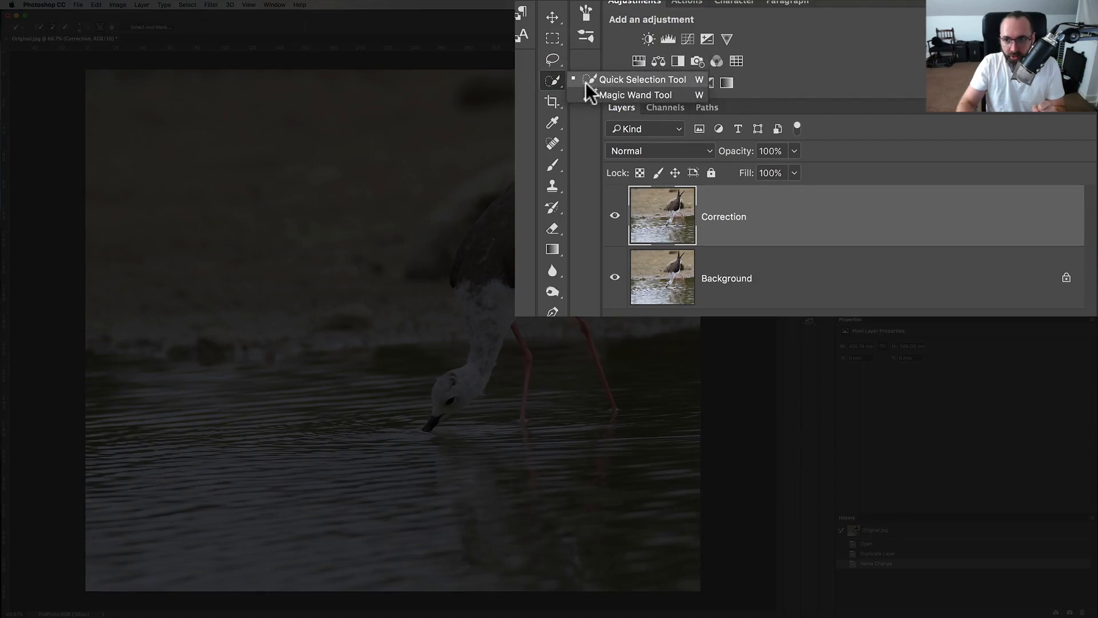
click(584, 81)
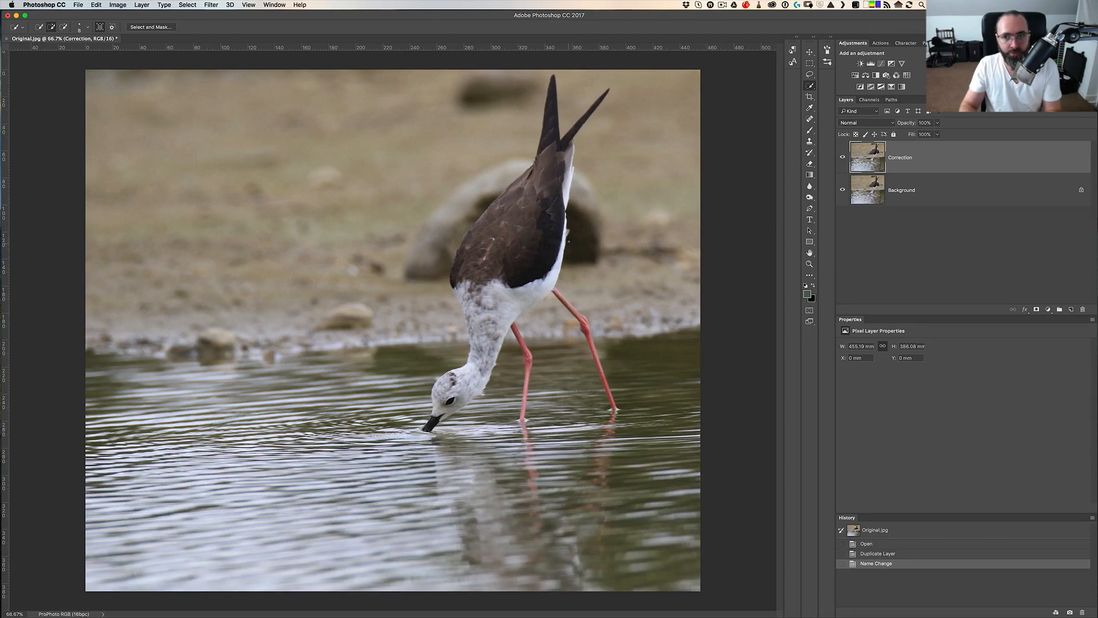
key(bracketright)
key(bracketright)
key(bracketright)
key(bracketright)
key(bracketright)
key(bracketright)
key(bracketright)
key(bracketright)
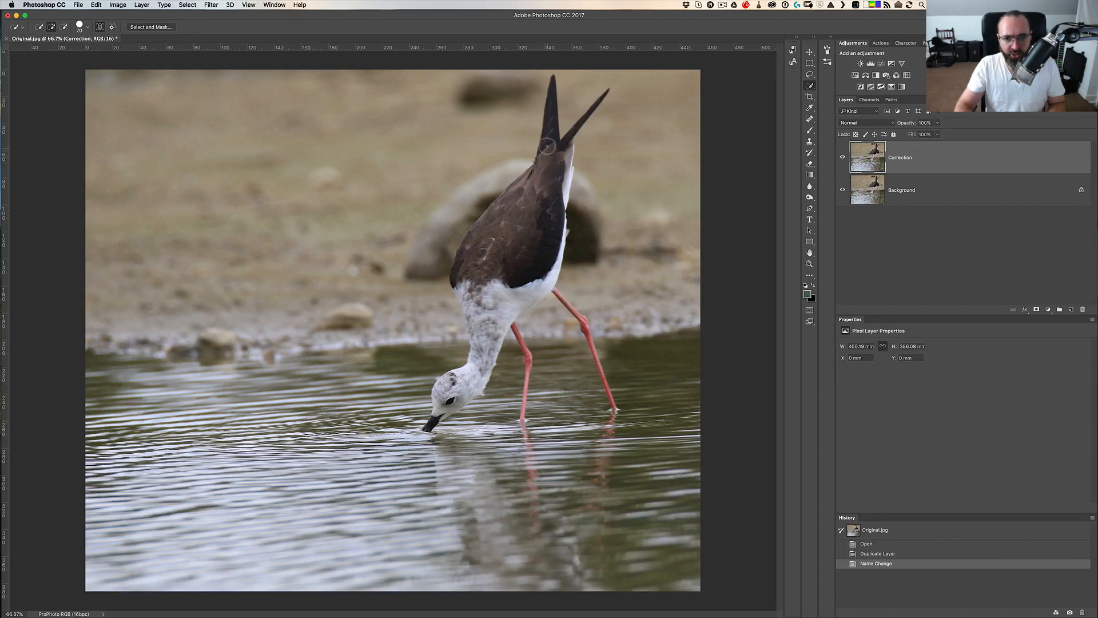
mouse_move(548, 120)
mouse_down()
mouse_move(549, 104)
mouse_move(550, 126)
mouse_up()
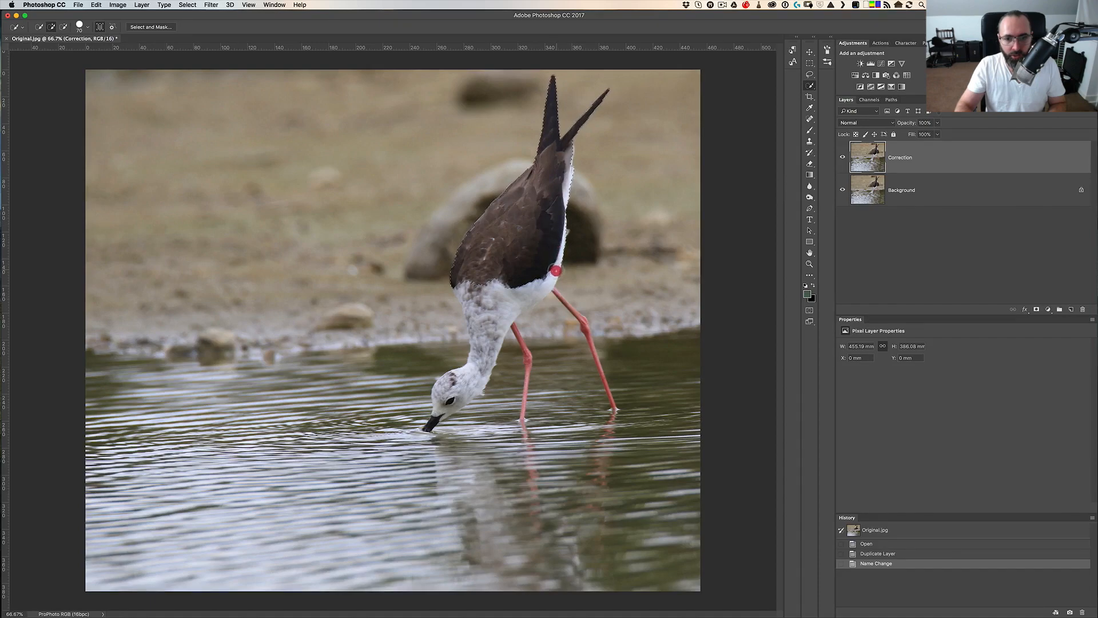
drag(535, 289, 503, 309)
click(498, 306)
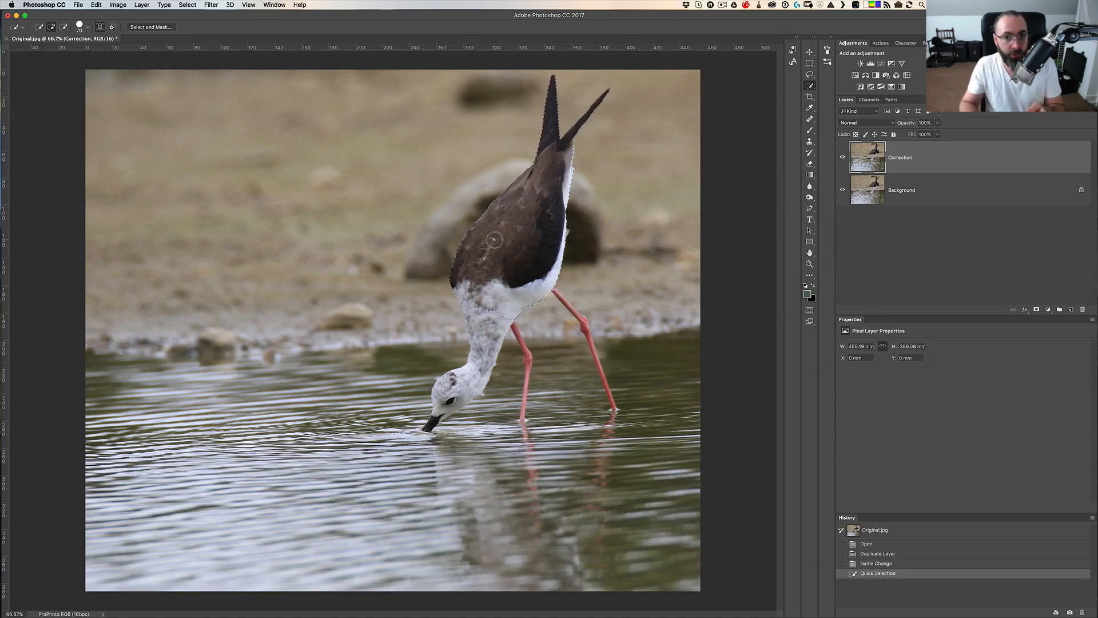
Refine the selection along the bird's back and extend it over the upper neck and belly edge with a size 20 brush
scroll(495, 240, up, 3)
scroll(495, 241, up, 5)
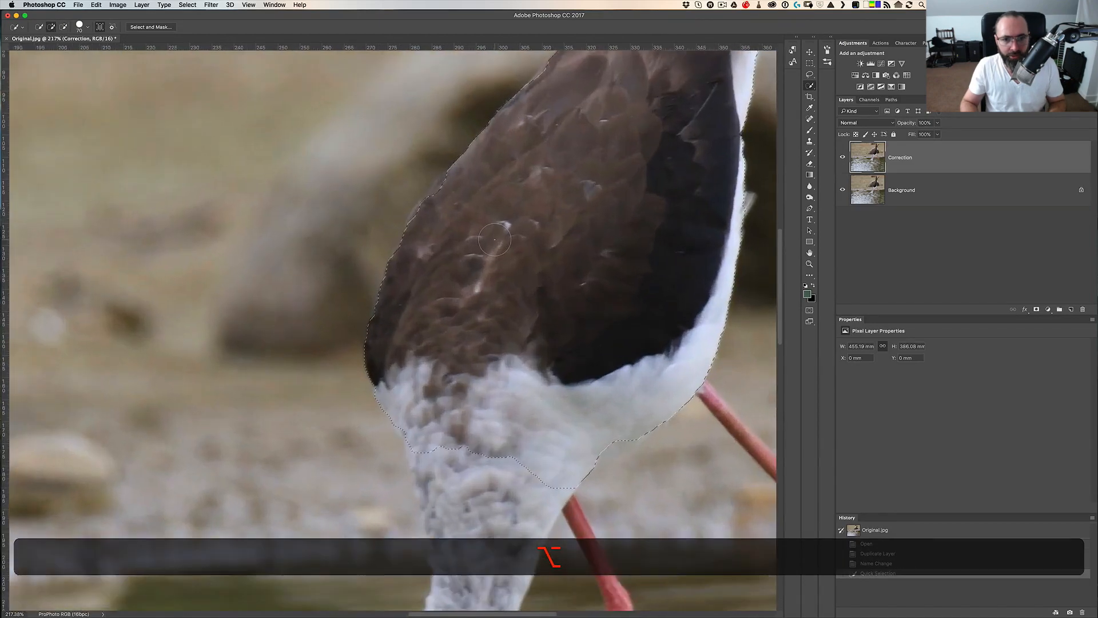
key(bracketleft)
key(bracketleft)
key(bracketleft)
key(bracketleft)
key(bracketleft)
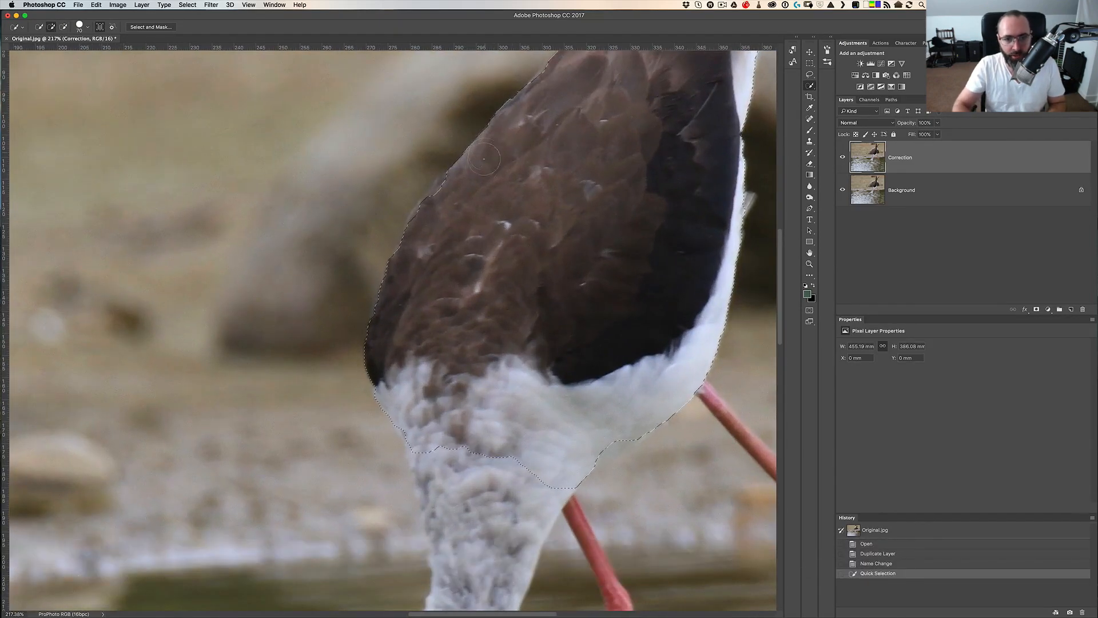
drag(445, 180, 434, 189)
click(429, 188)
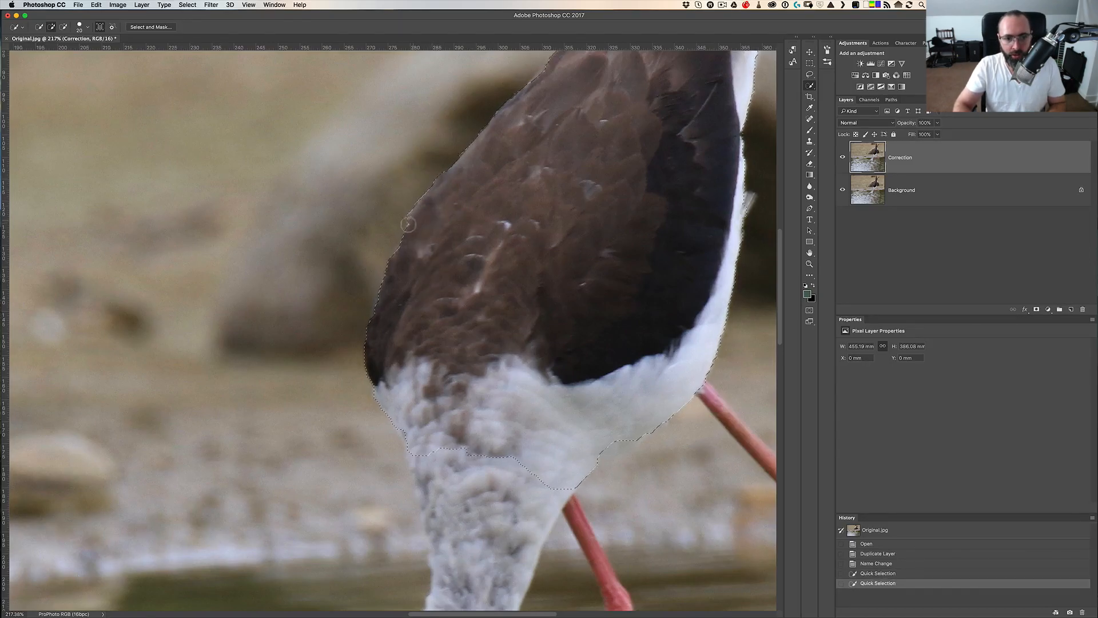
click(399, 255)
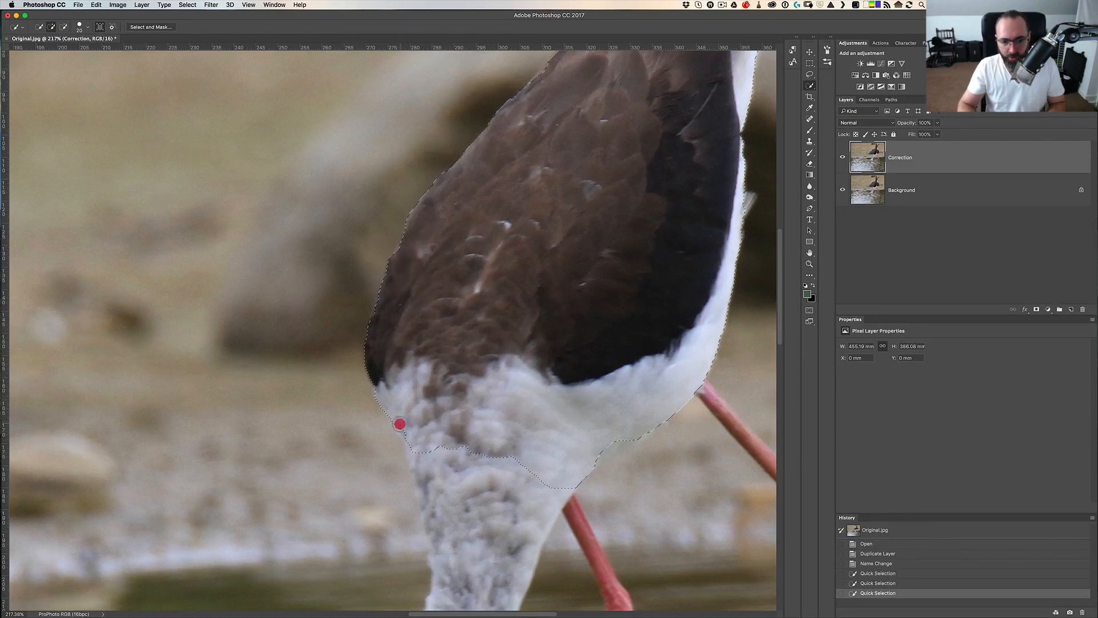
mouse_move(400, 424)
mouse_down()
mouse_move(409, 453)
mouse_move(462, 454)
mouse_move(530, 485)
mouse_up()
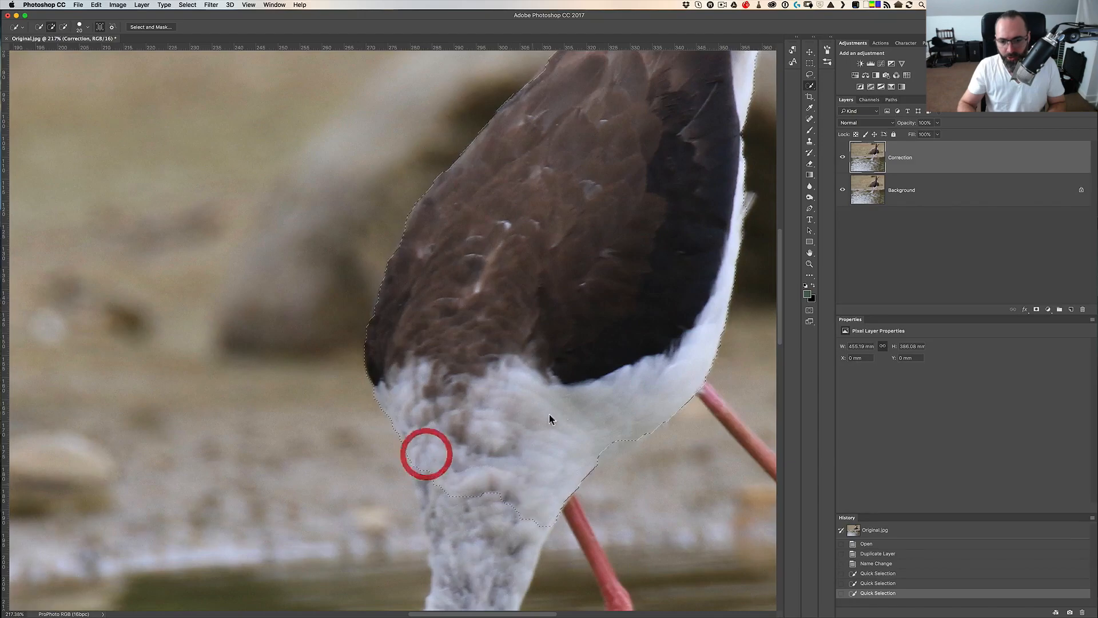
click(612, 446)
Subtract the background between the belly and the red legs from the selection
scroll(612, 446, right, 5)
scroll(612, 446, down, 2)
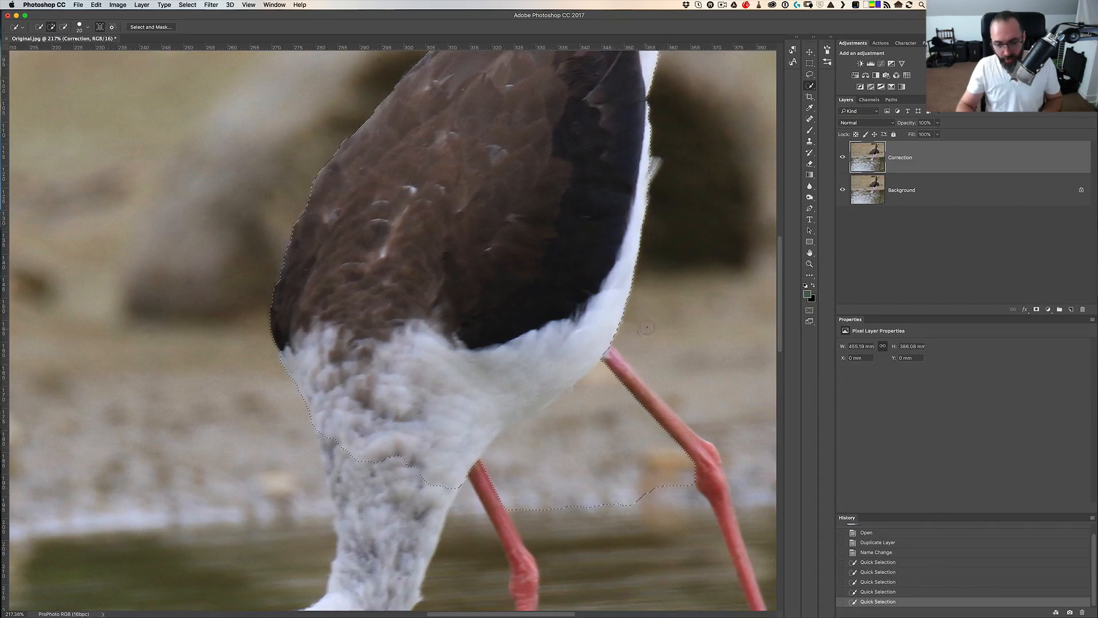
key(alt)
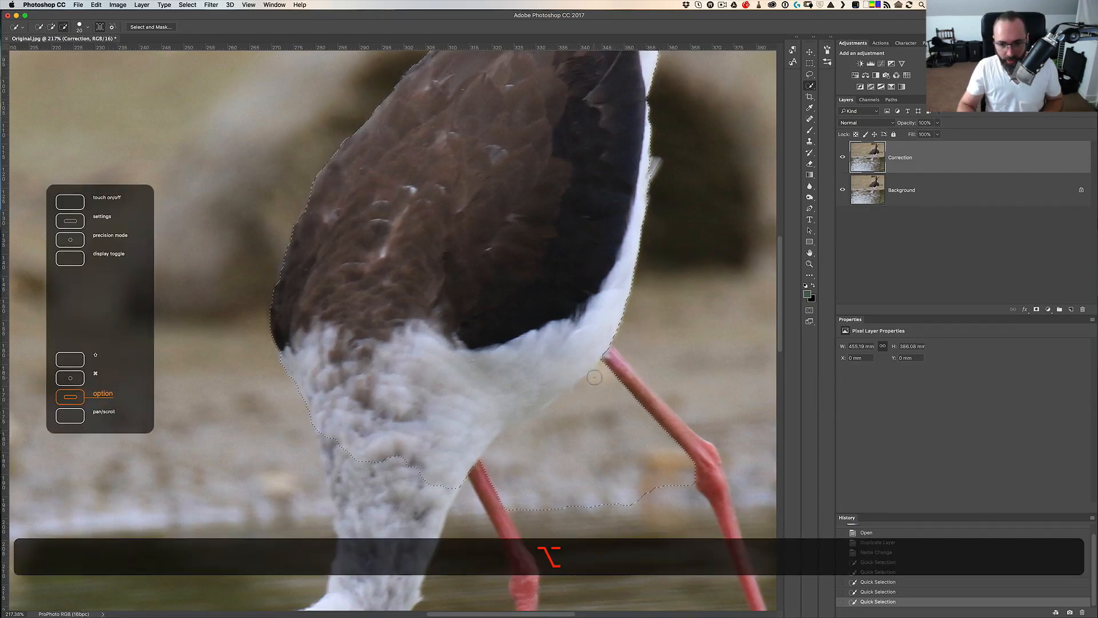
mouse_move(578, 381)
mouse_down()
mouse_move(588, 381)
mouse_move(504, 462)
mouse_move(515, 438)
mouse_up()
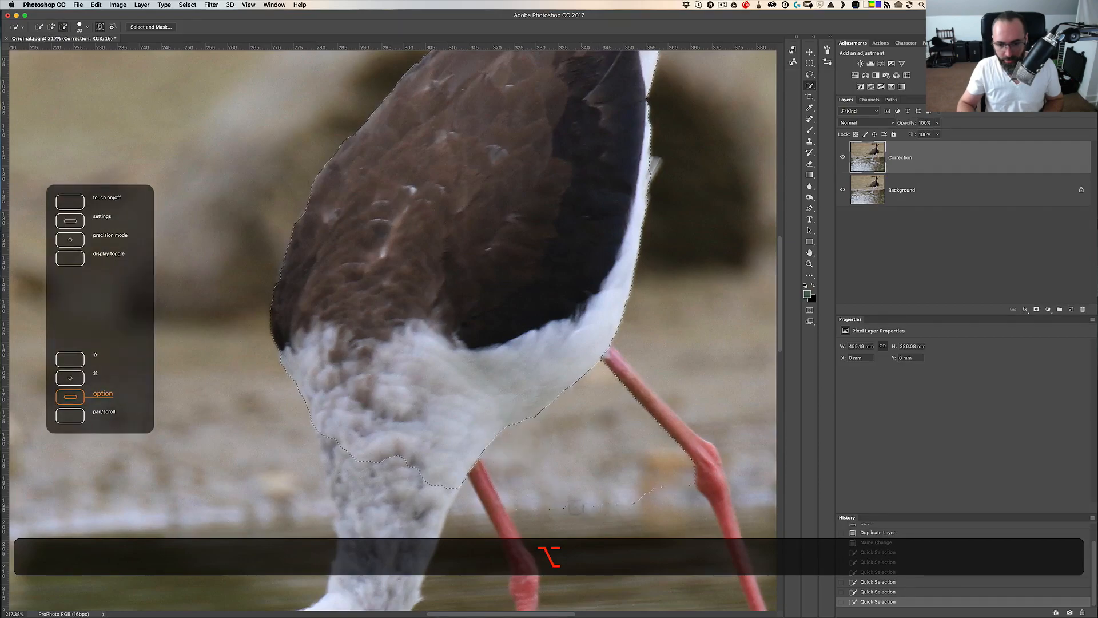
mouse_move(546, 511)
mouse_down()
mouse_move(689, 474)
mouse_move(683, 446)
mouse_move(617, 381)
mouse_up()
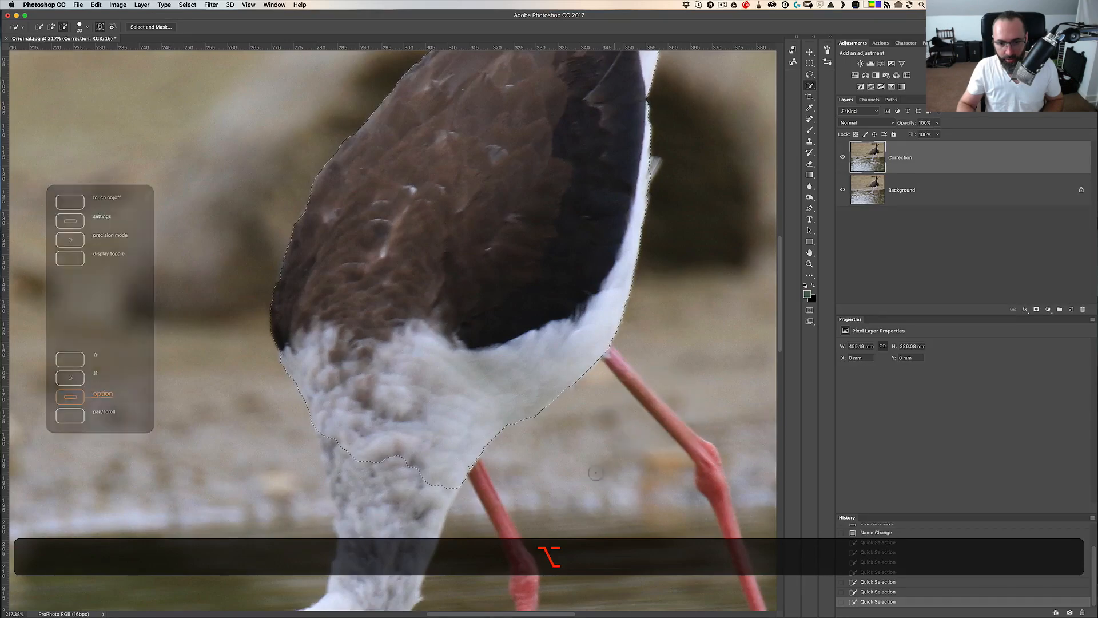
Refine the selection around the protruding white feather, the back's edge and the rump with size 10 and 20 brushes
scroll(580, 371, up, 6)
scroll(580, 370, right, 2)
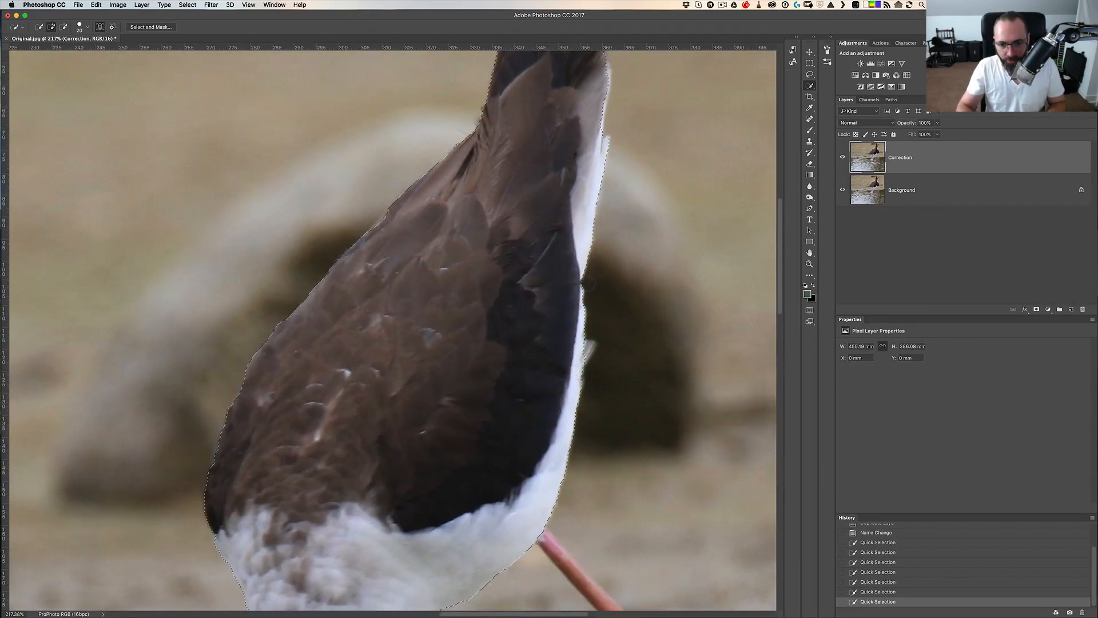
key(bracketleft)
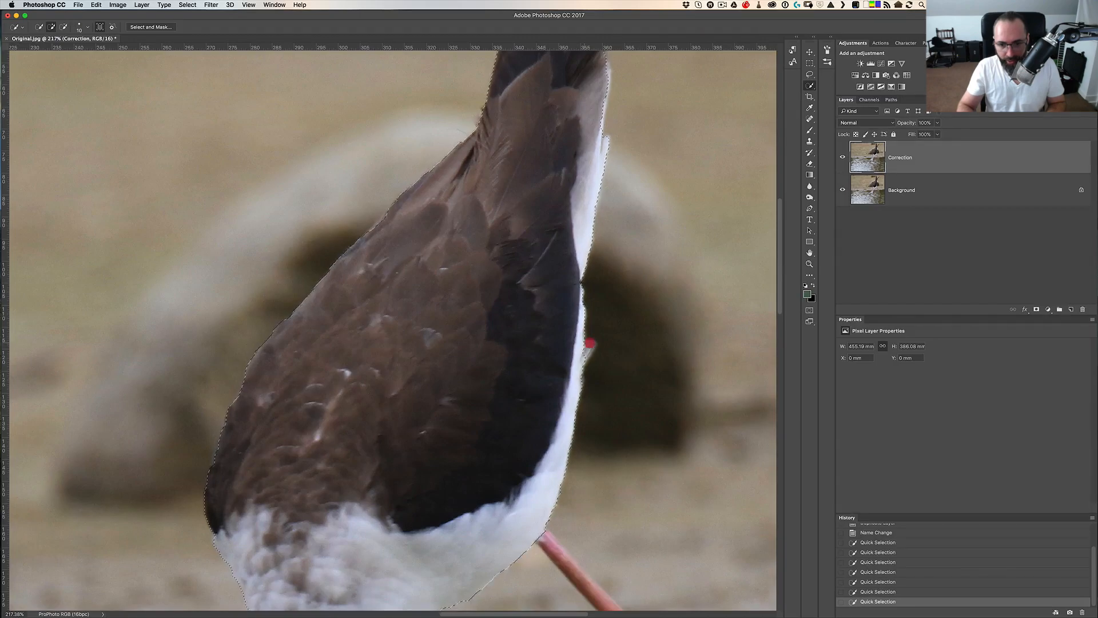
click(588, 343)
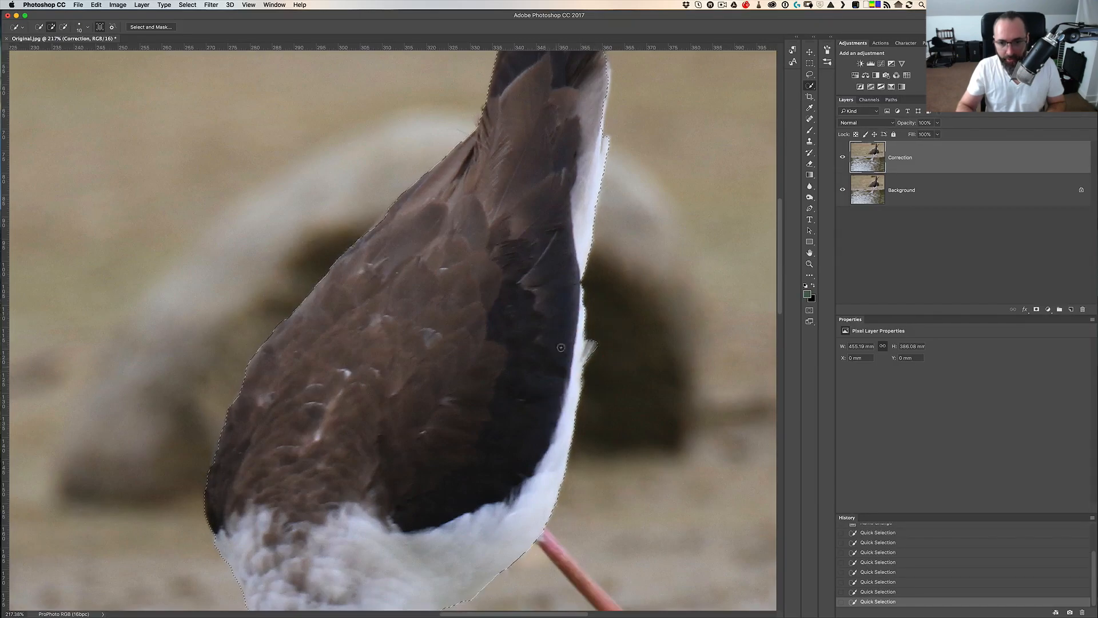
scroll(575, 266, up, 5)
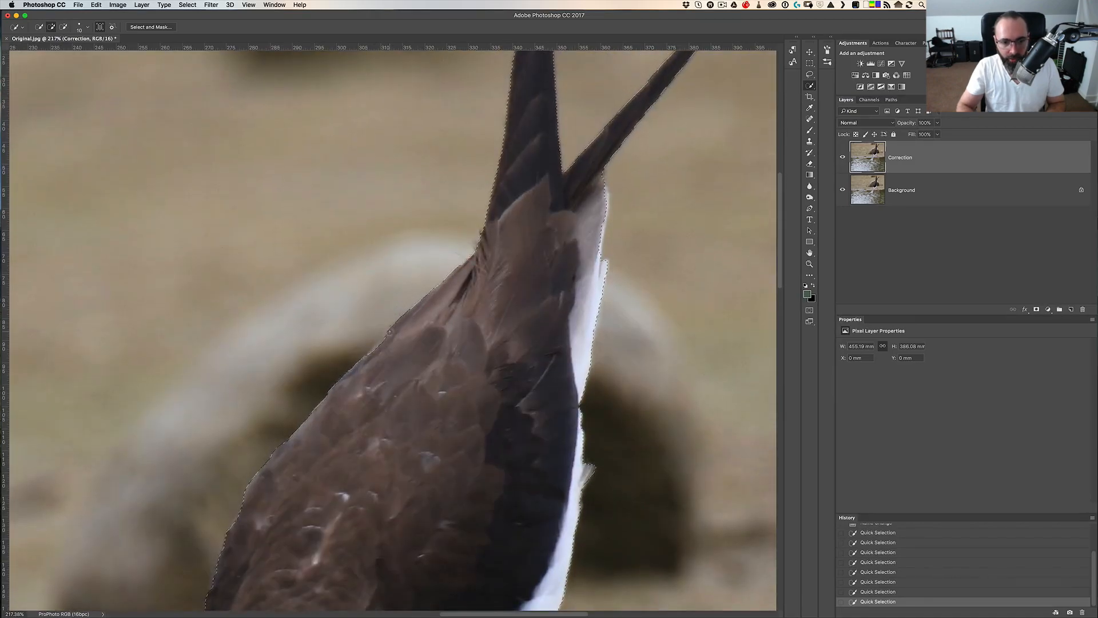
click(372, 352)
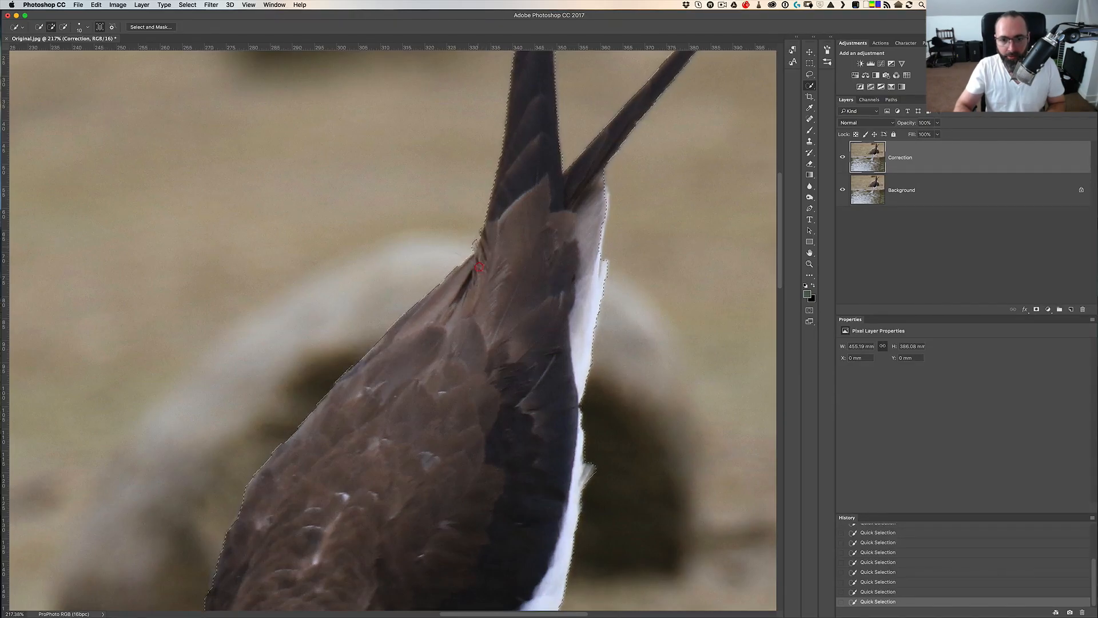
key(bracketright)
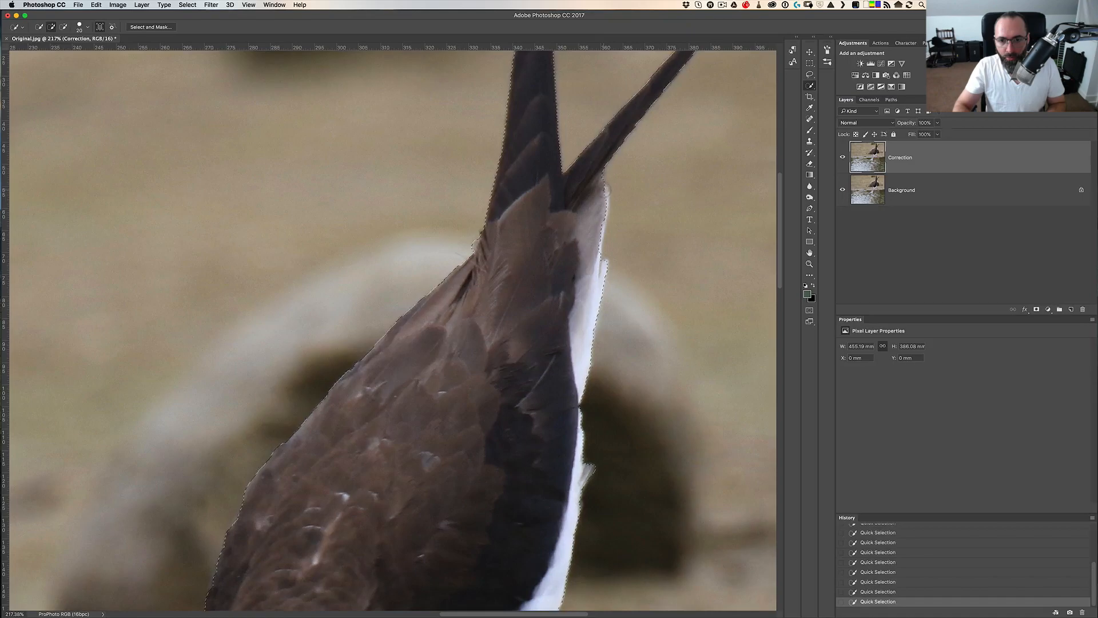
drag(605, 201, 596, 250)
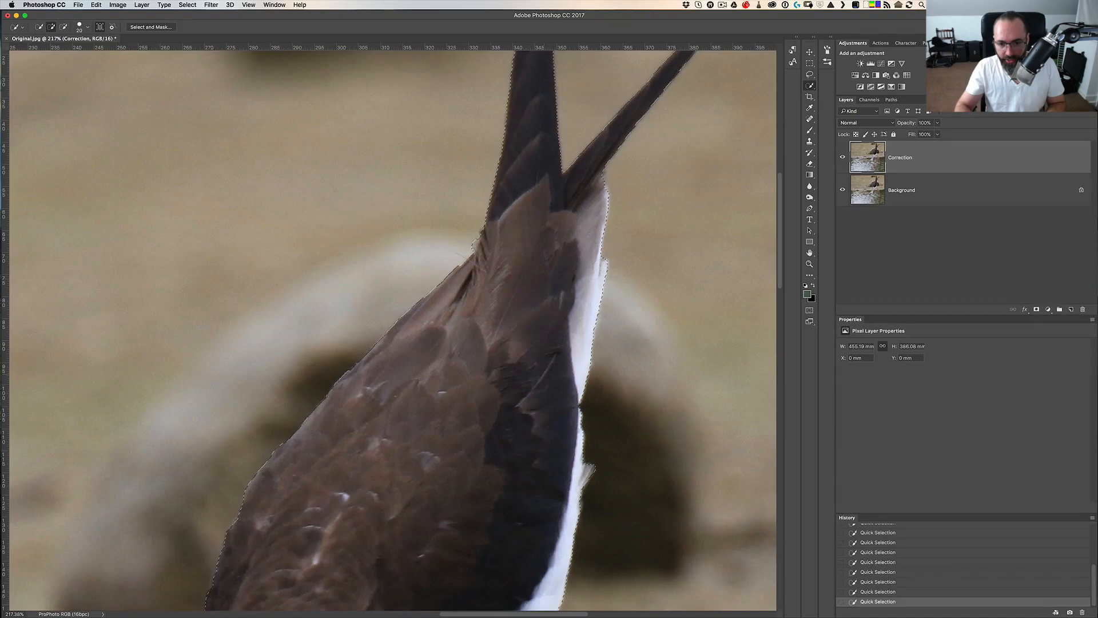
Add the tip of the slanted tail feather to the selection using a brush reduced to size 10 and below
scroll(535, 394, up, 5)
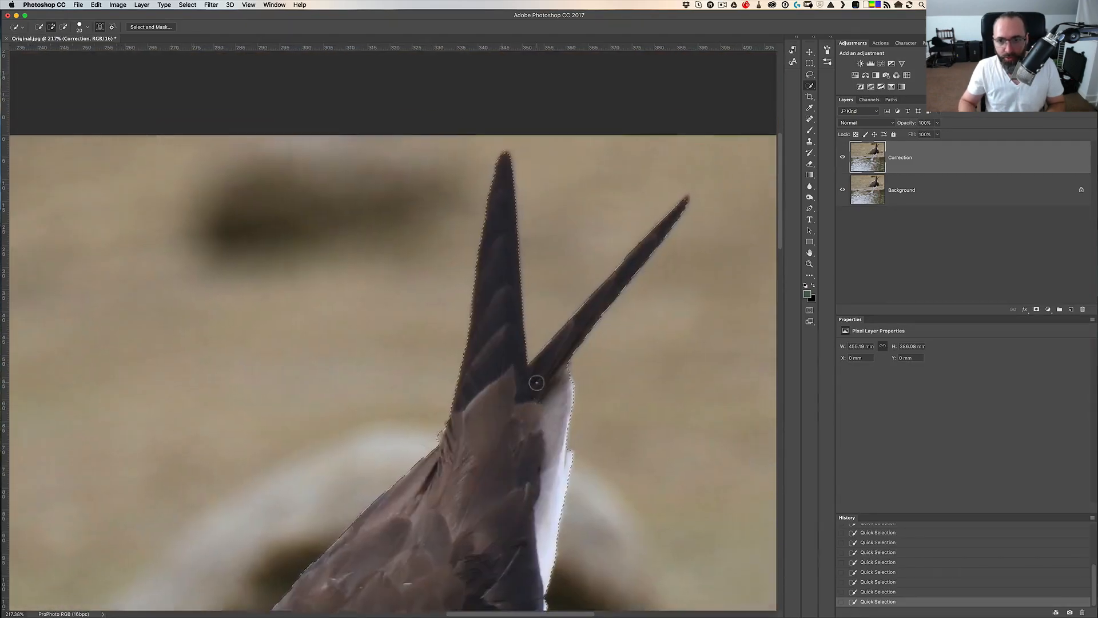
key(bracketleft)
click(684, 201)
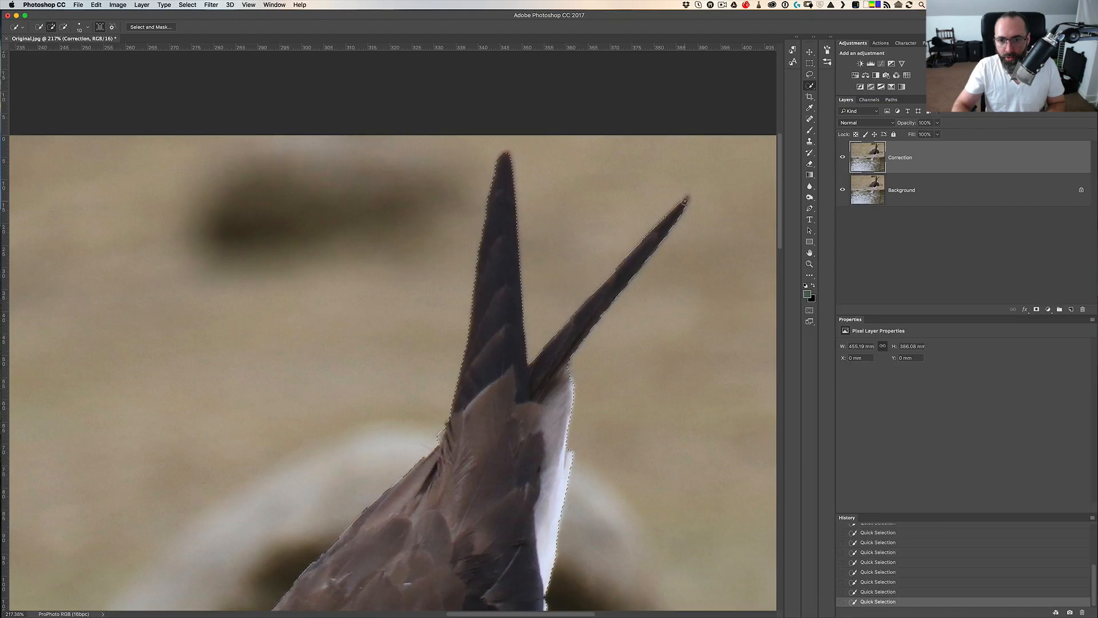
key(bracketleft)
click(684, 207)
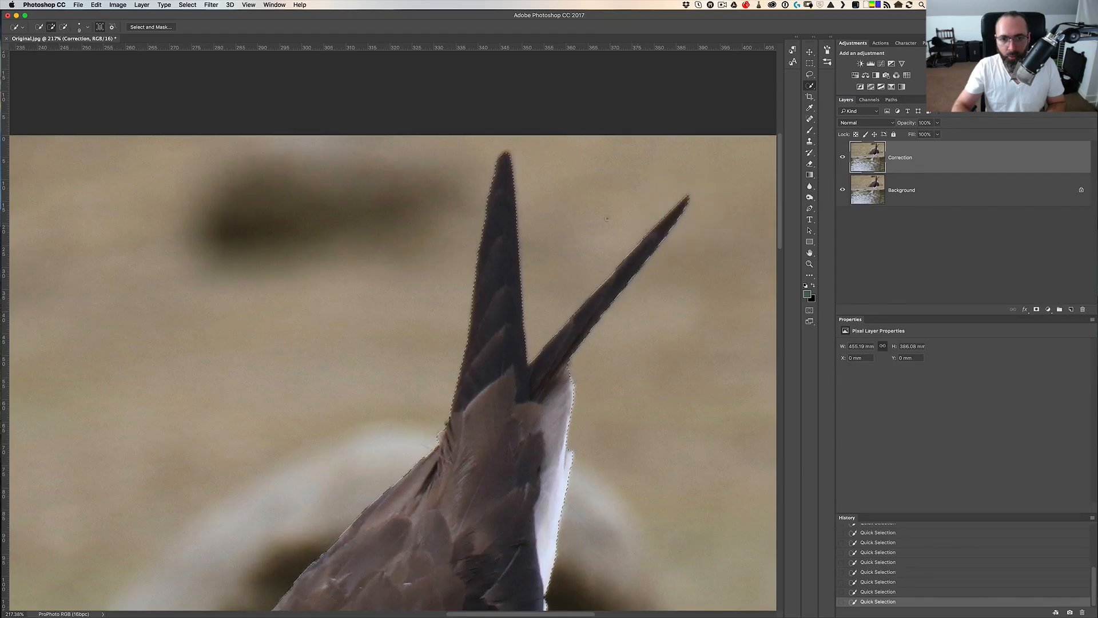
scroll(491, 264, down, 5)
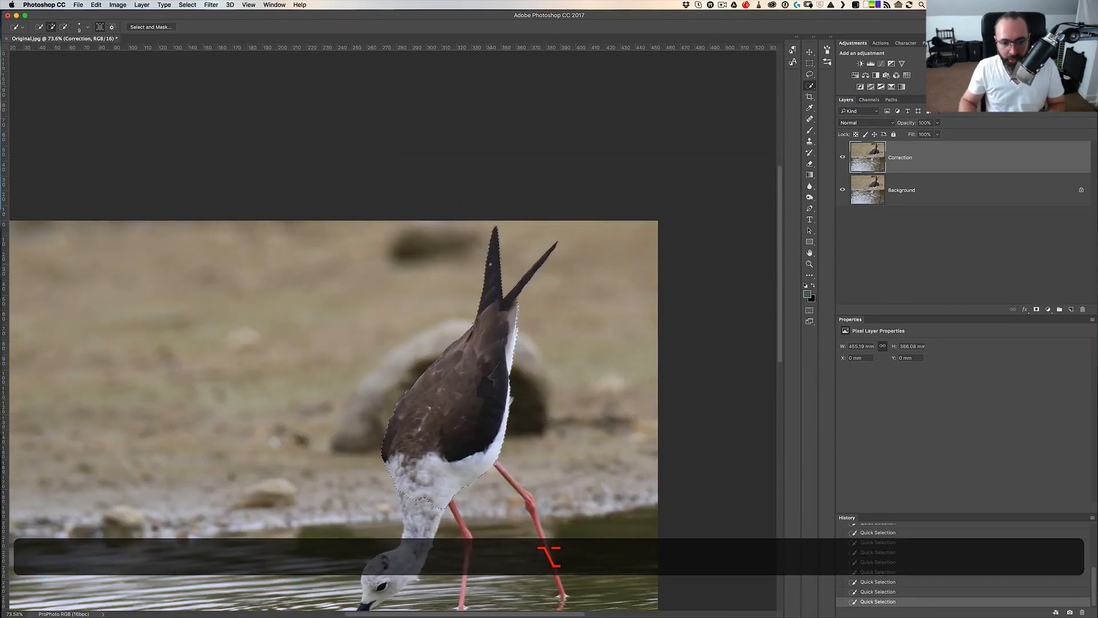
Invert the bird selection so that the background around it is selected instead
scroll(511, 367, down, 4)
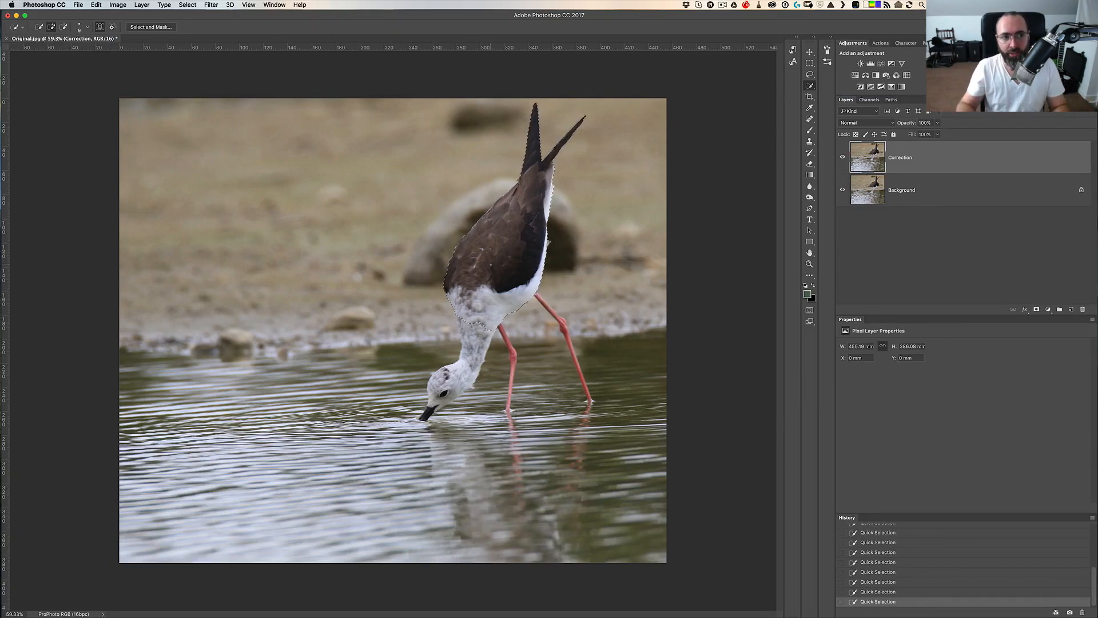
click(189, 5)
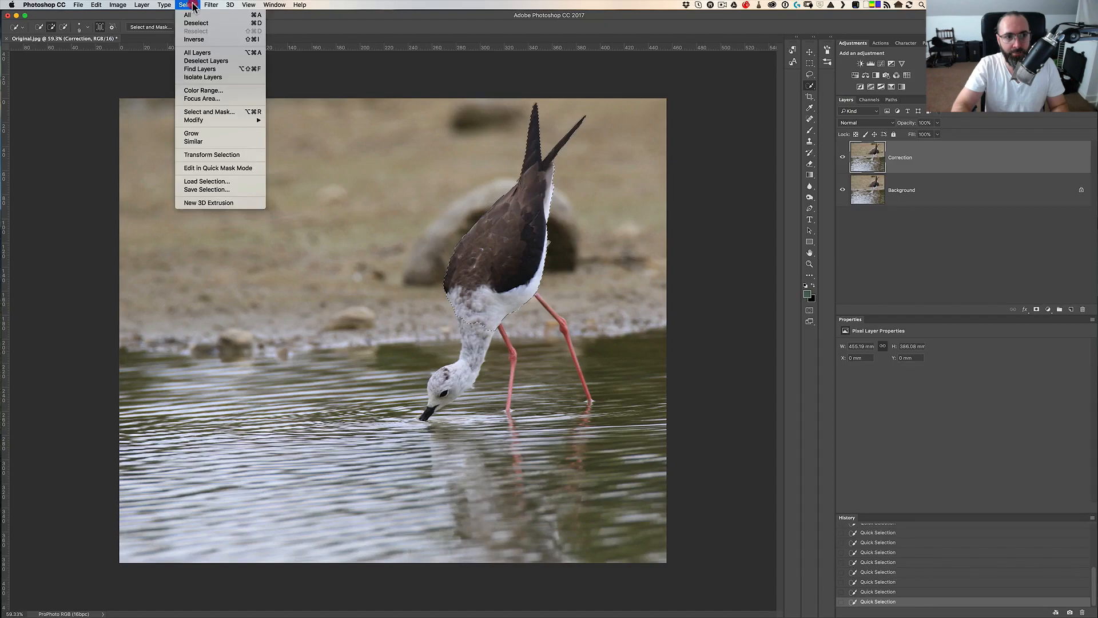
click(250, 40)
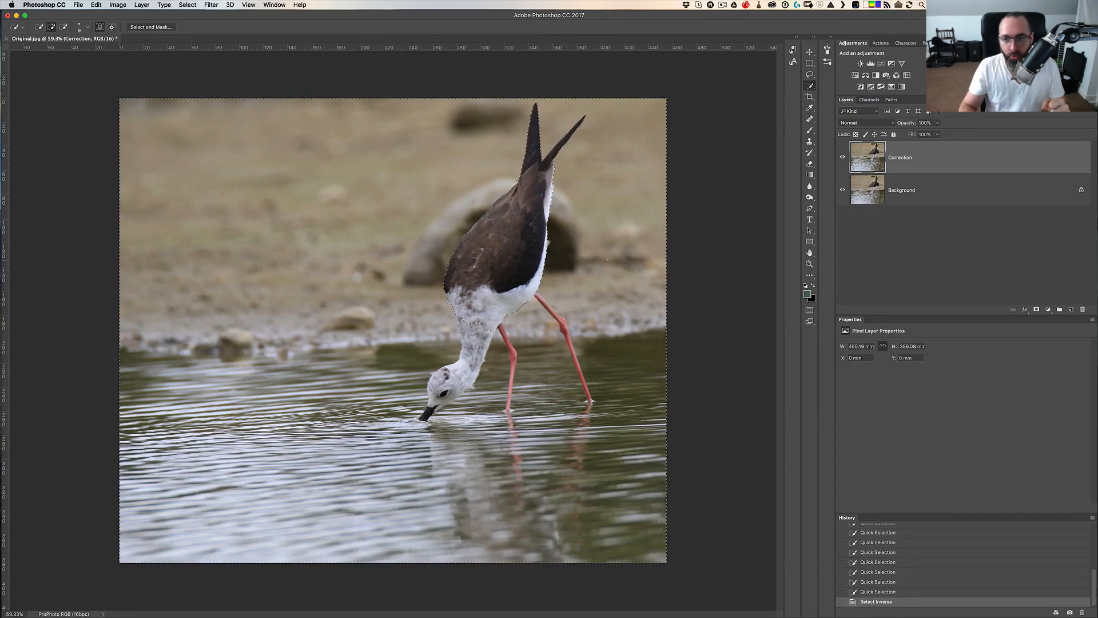
Clone sandy ground over the rock behind the bird and the debris beside its breast with a 350 px Clone Stamp at 0% hardness
click(810, 141)
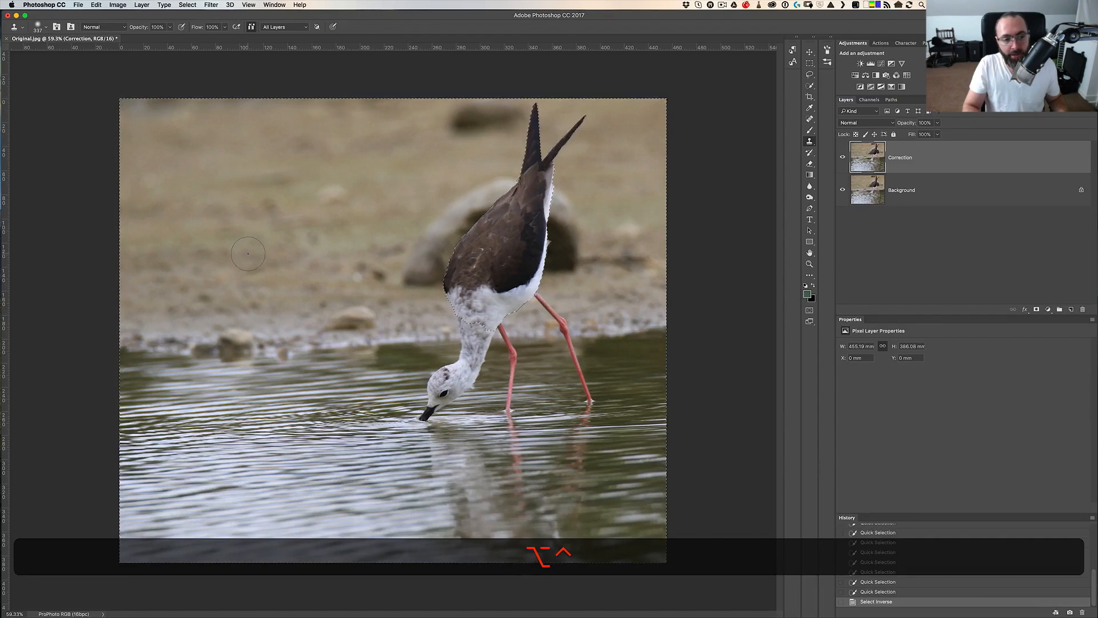
mouse_move(249, 257)
mouse_down()
mouse_move(250, 237)
mouse_move(248, 298)
mouse_move(248, 284)
mouse_up()
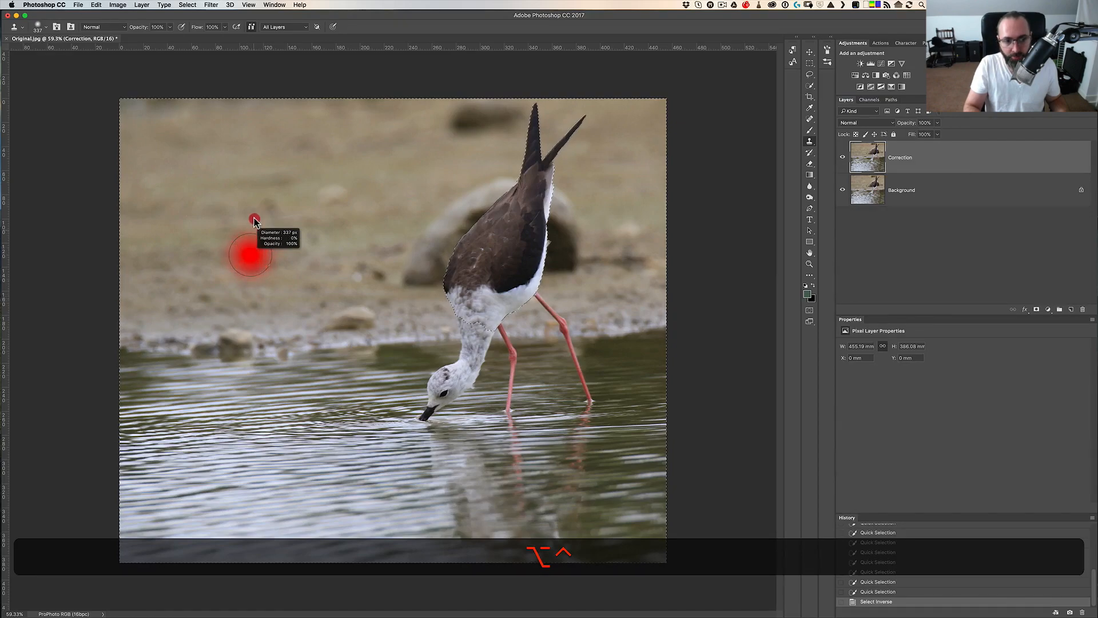
mouse_move(255, 221)
mouse_down()
mouse_move(238, 213)
mouse_move(256, 218)
mouse_move(251, 202)
mouse_up()
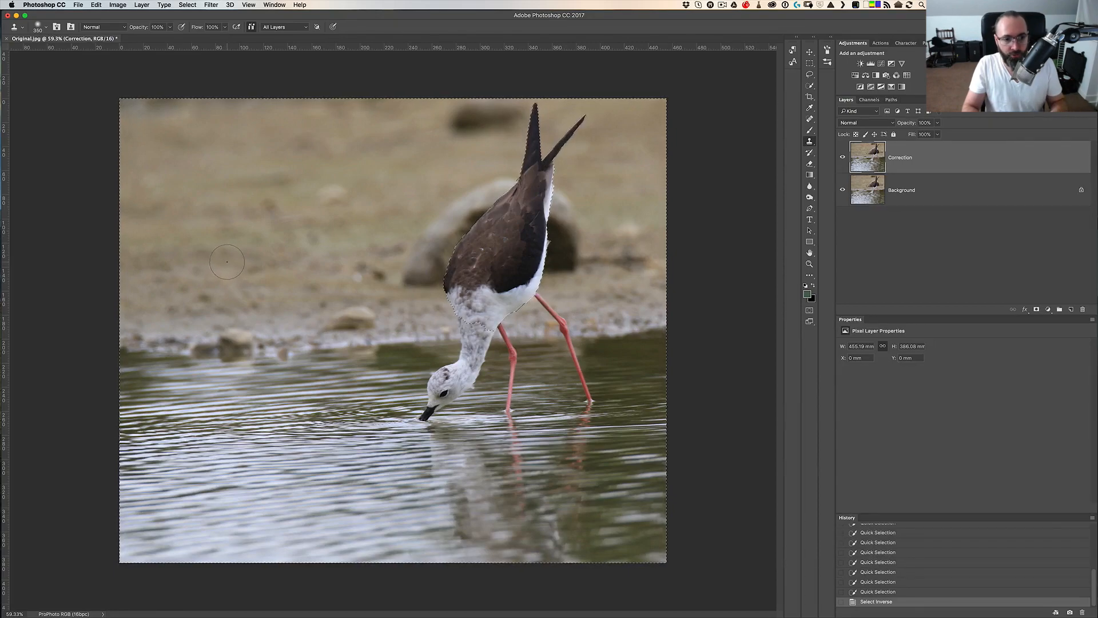
key(alt)
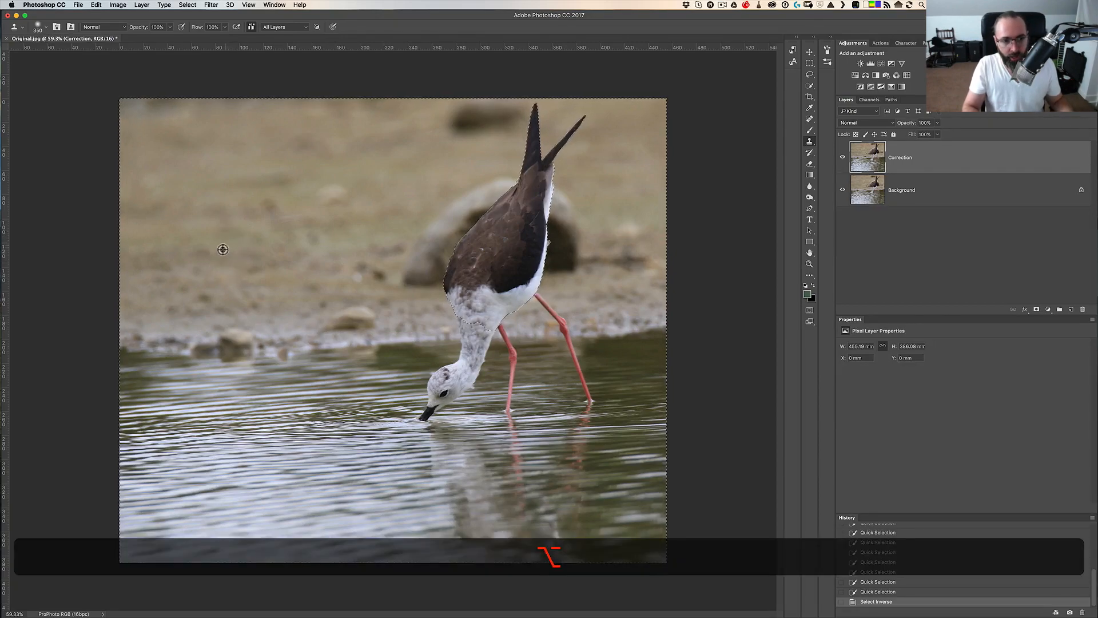
alt+click(207, 257)
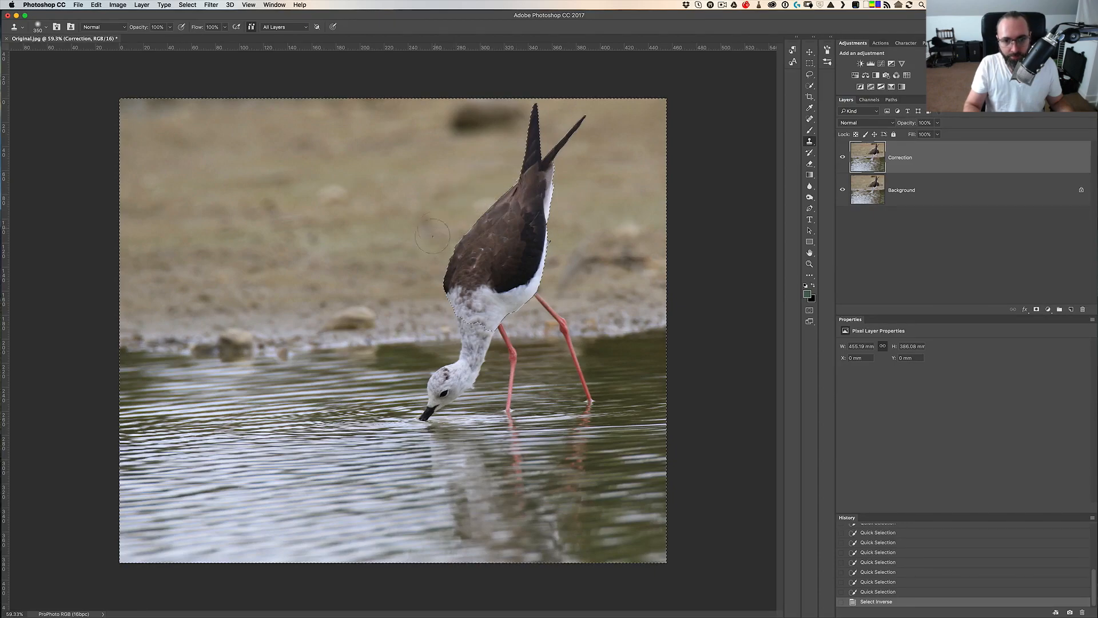
drag(433, 235, 406, 318)
alt+click(580, 258)
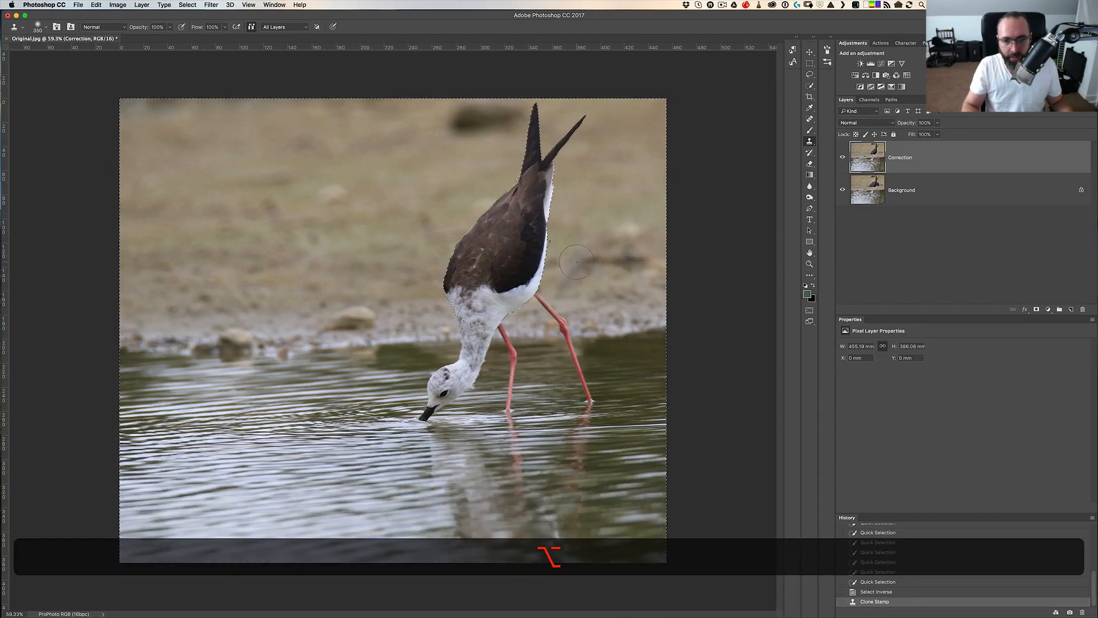
mouse_move(579, 267)
mouse_down()
mouse_move(604, 246)
mouse_move(630, 263)
mouse_move(629, 226)
mouse_up()
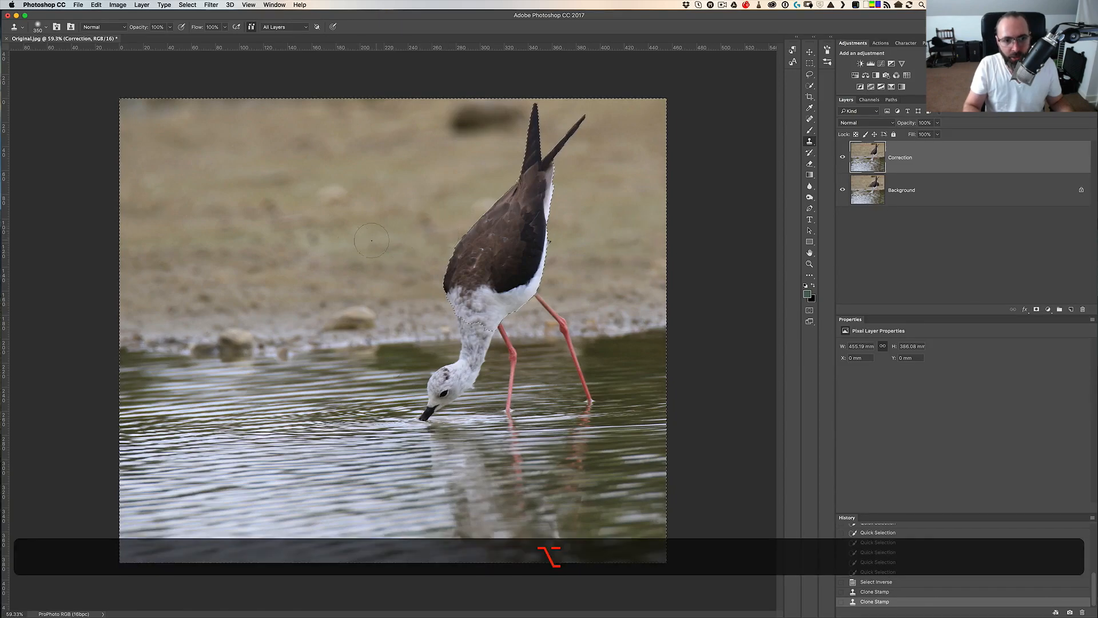
Clone clean ground over the dark and pale spots on the bank to the left of the bird
alt+click(207, 266)
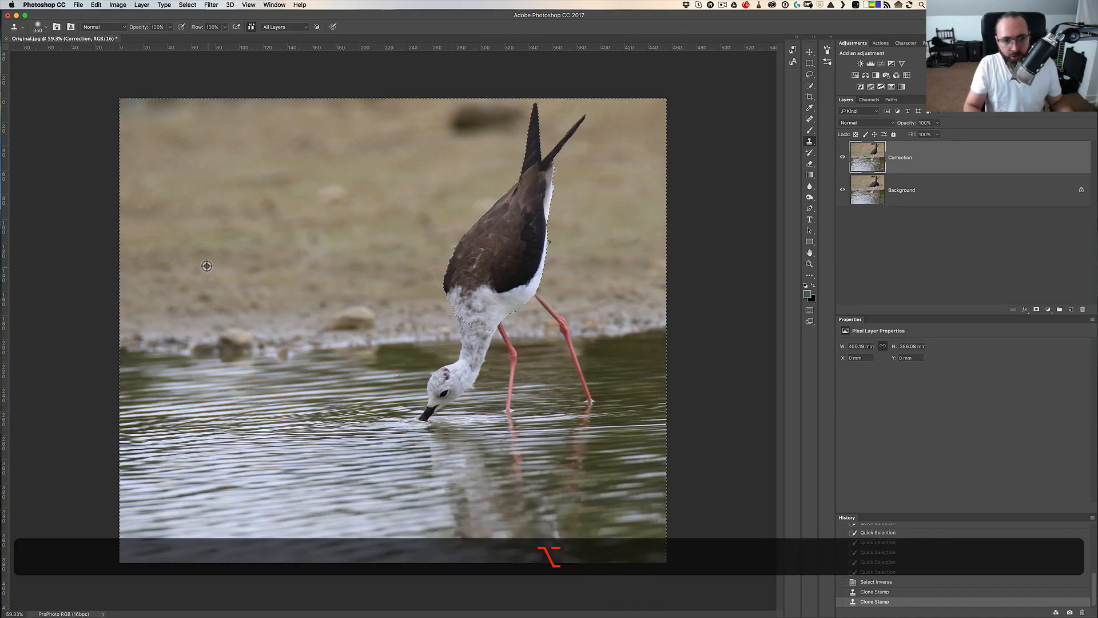
key(alt)
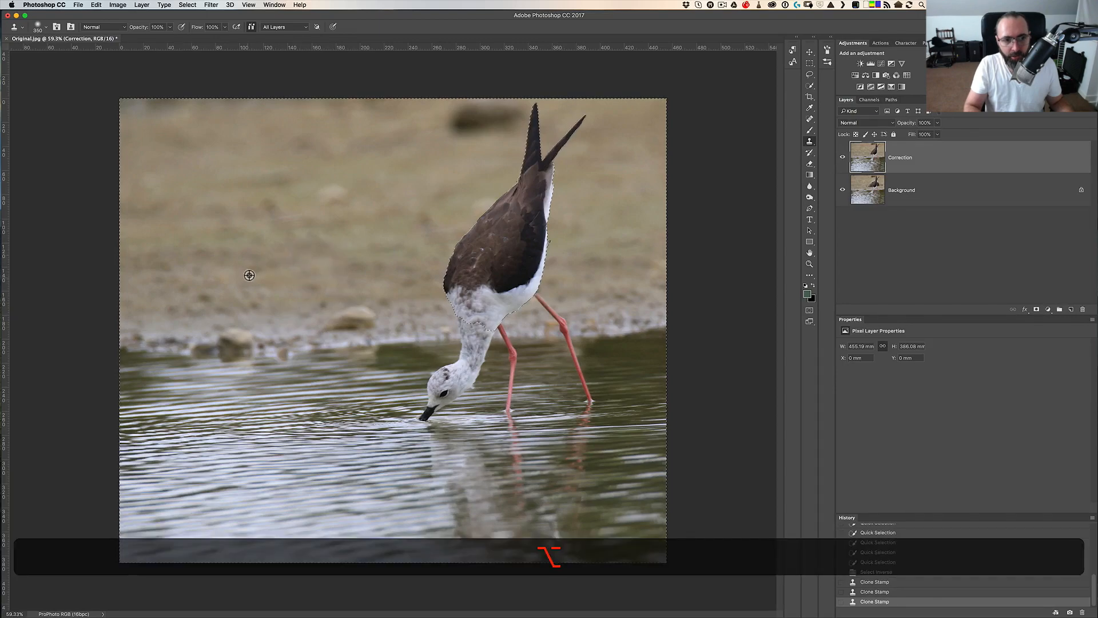
alt+click(380, 195)
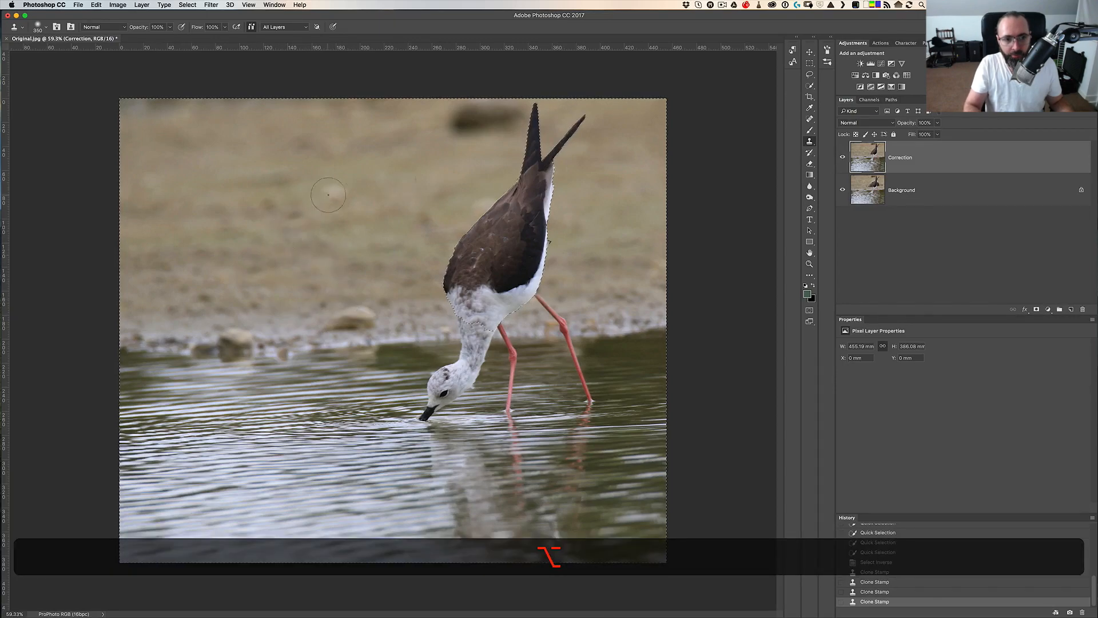
mouse_move(328, 195)
mouse_down()
mouse_move(253, 183)
mouse_move(316, 202)
mouse_move(293, 212)
mouse_up()
alt+click(364, 182)
alt+click(378, 182)
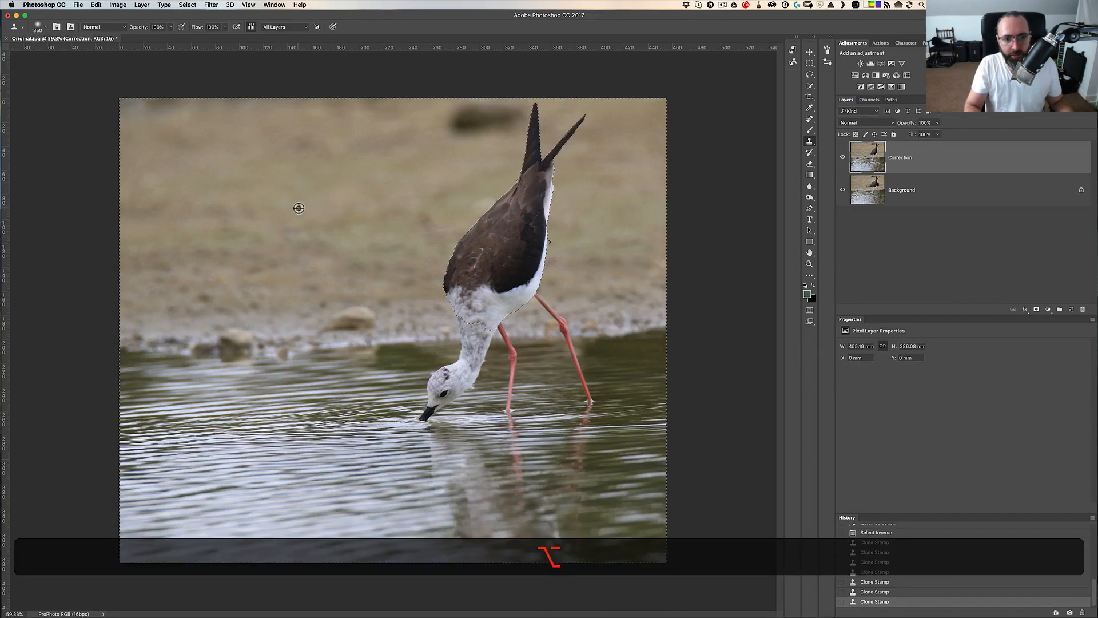
Clone nearby ground over the remaining pale patches along the bird's back
alt+click(375, 218)
drag(450, 227, 434, 232)
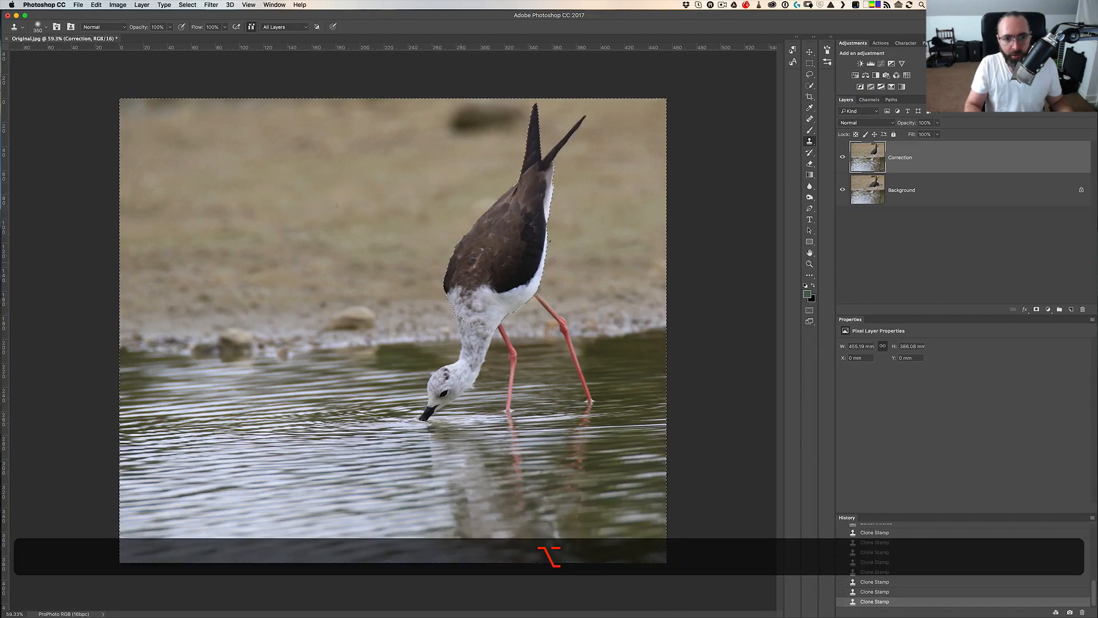
alt+click(372, 216)
drag(486, 204, 481, 227)
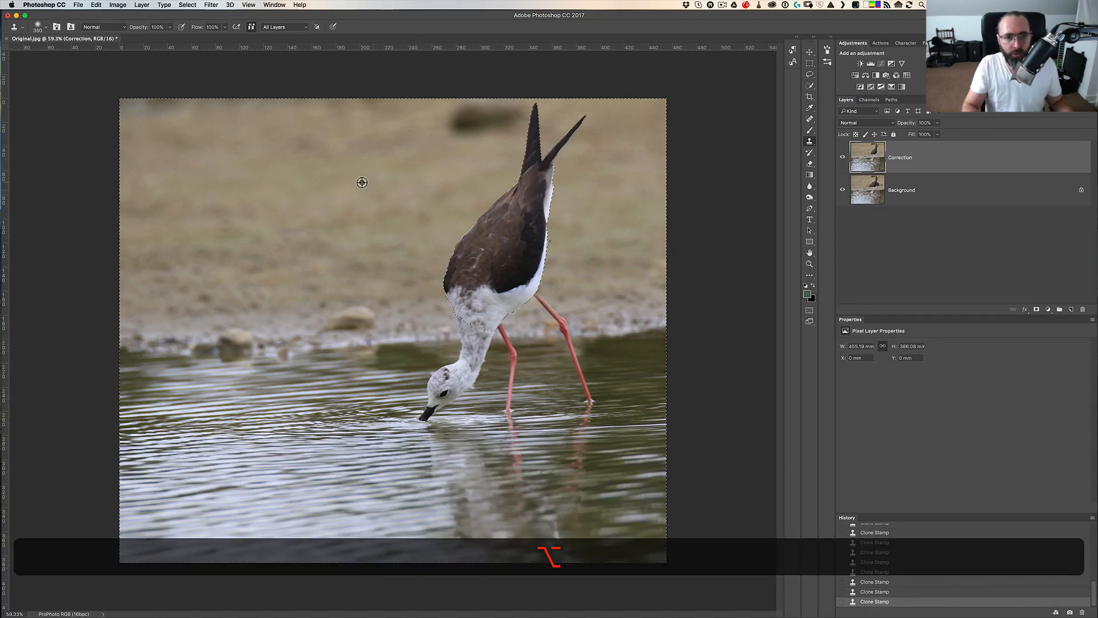
Clone ground over the dark rock near the photo's upper edge and blend the background with the flow reduced to 71%
alt+click(326, 199)
click(468, 121)
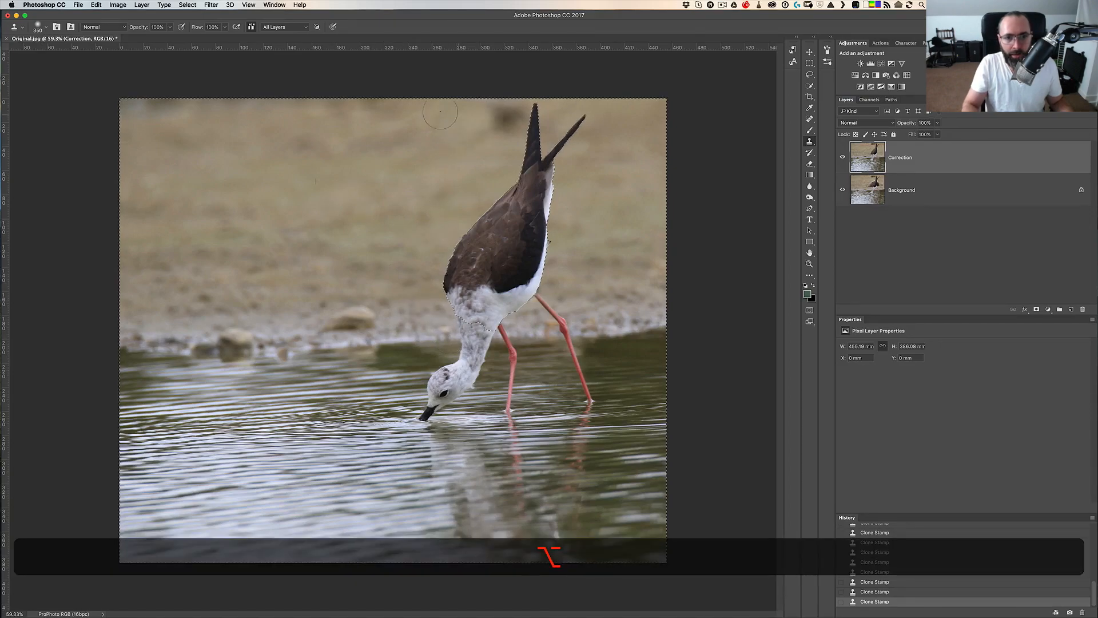
alt+click(387, 179)
click(496, 127)
alt+click(389, 190)
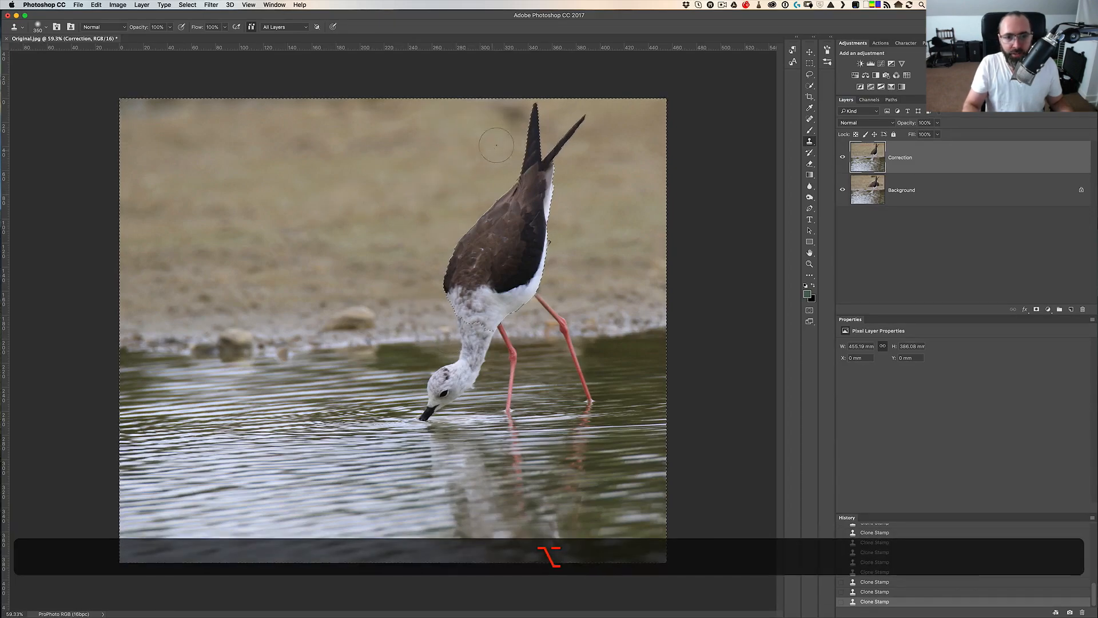
alt+click(395, 190)
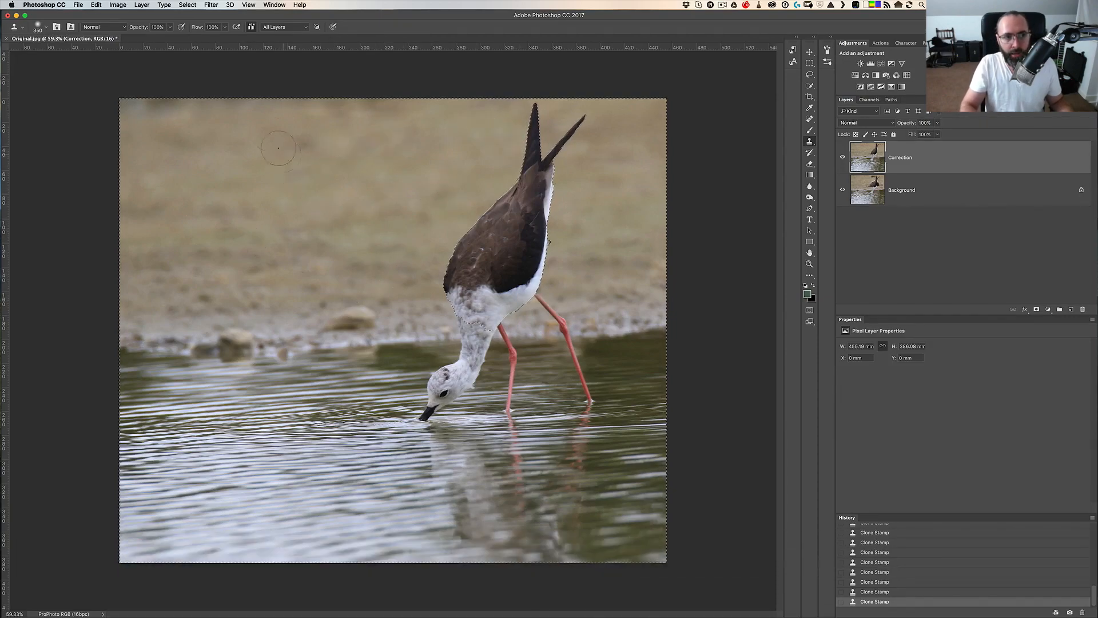
drag(197, 28, 182, 29)
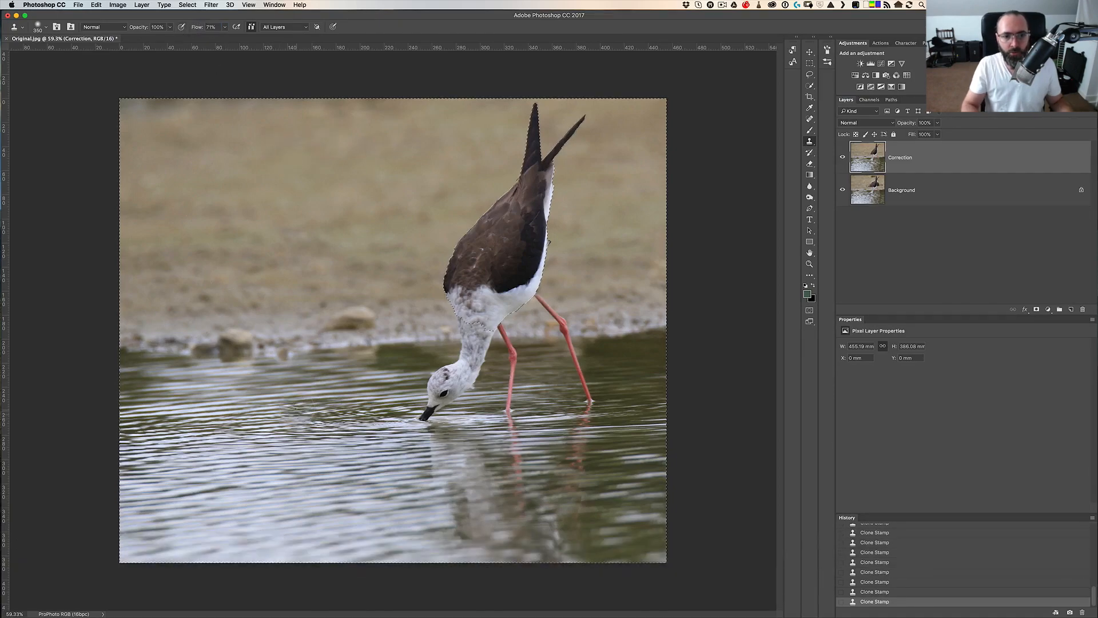
alt+click(328, 239)
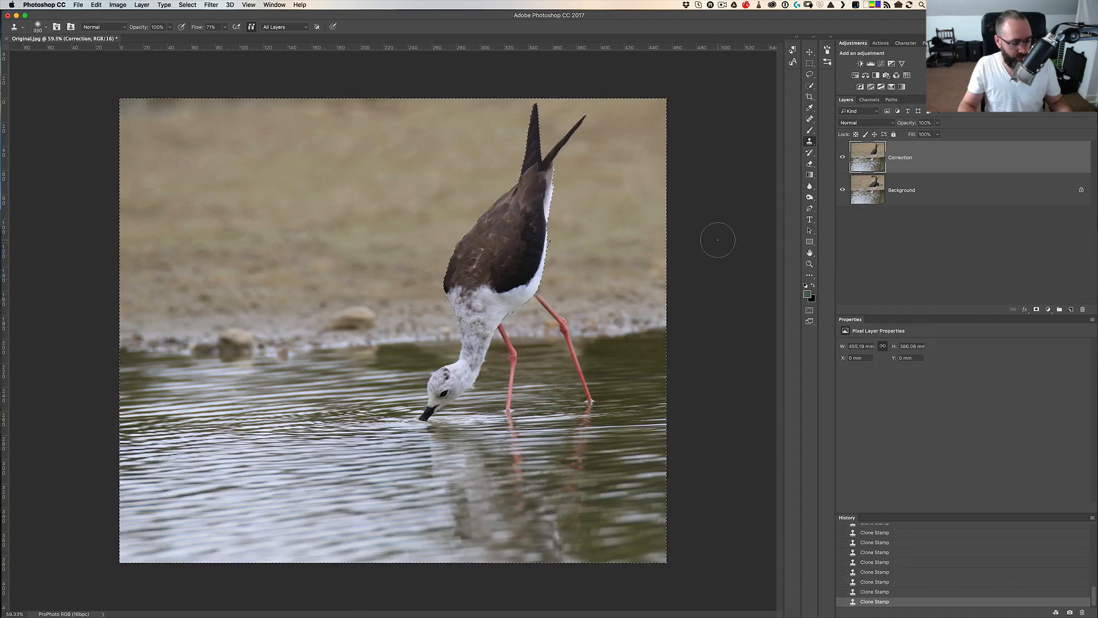
Undo the last four clone strokes and clear the selection
key(super+alt+z)
key(super+alt+z)
key(super+alt+z)
key(super+alt+z)
key(super+d)
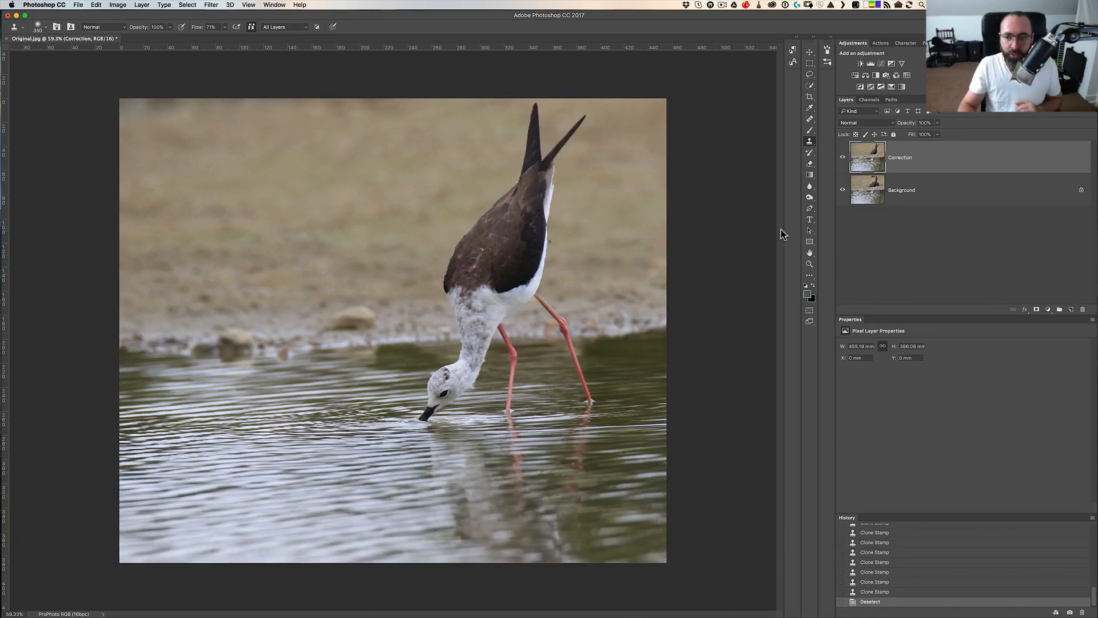
Compare the retouched photo with the original by toggling the Correction layer's visibility, leaving the layer shown
click(842, 158)
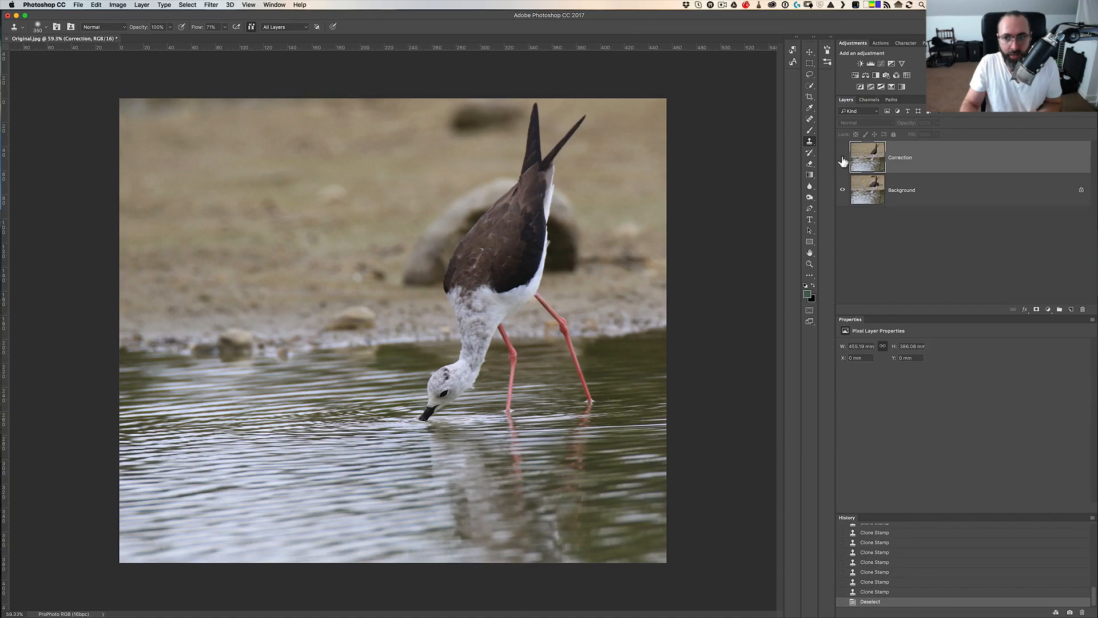
click(842, 159)
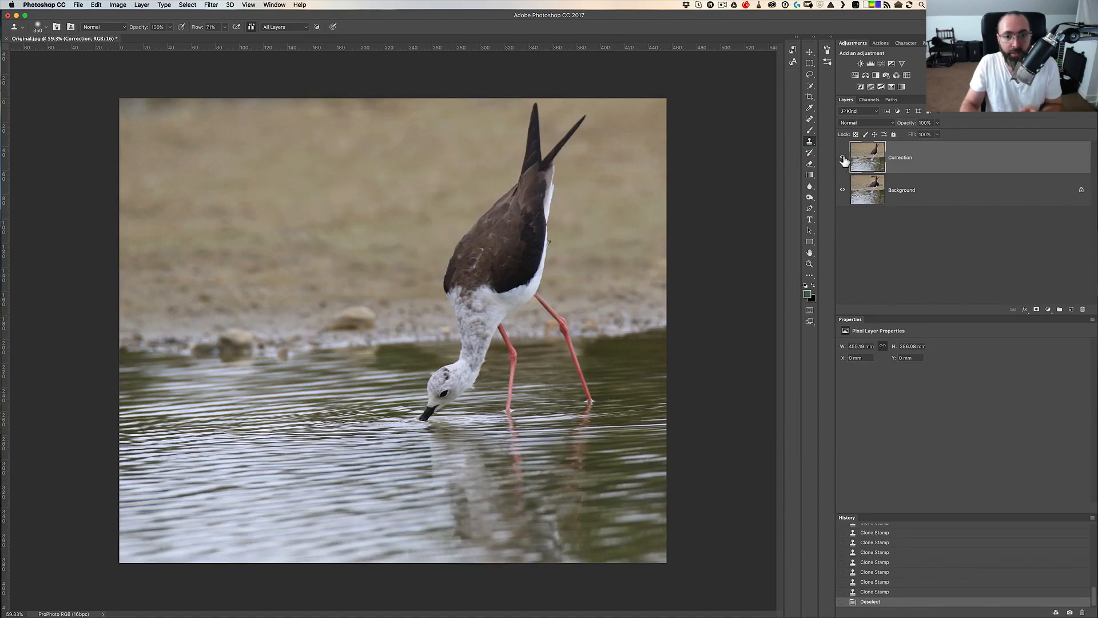
click(843, 159)
click(843, 159)
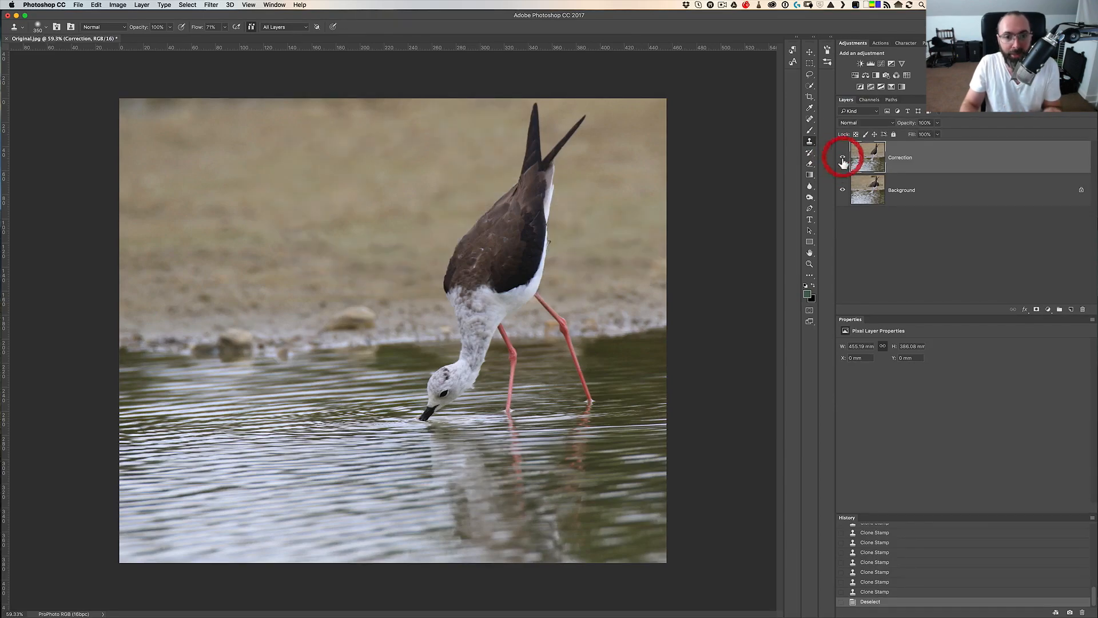
click(842, 158)
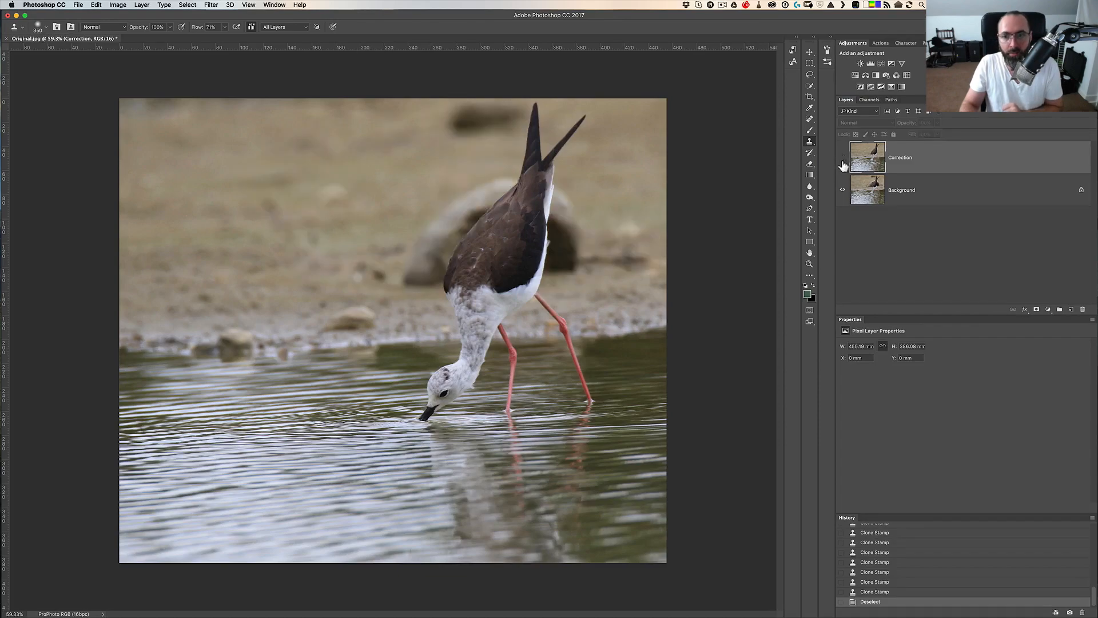
click(843, 159)
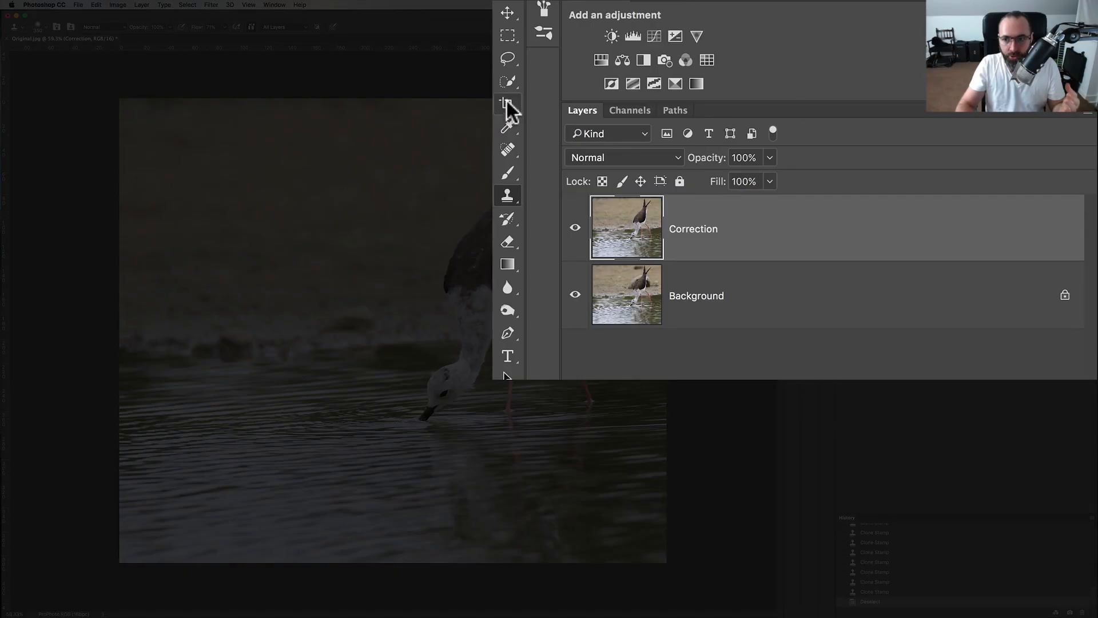
Clear the 16:9 crop ratio and extend the canvas above the bird with a content-aware crop to a height of about 420 mm
click(507, 102)
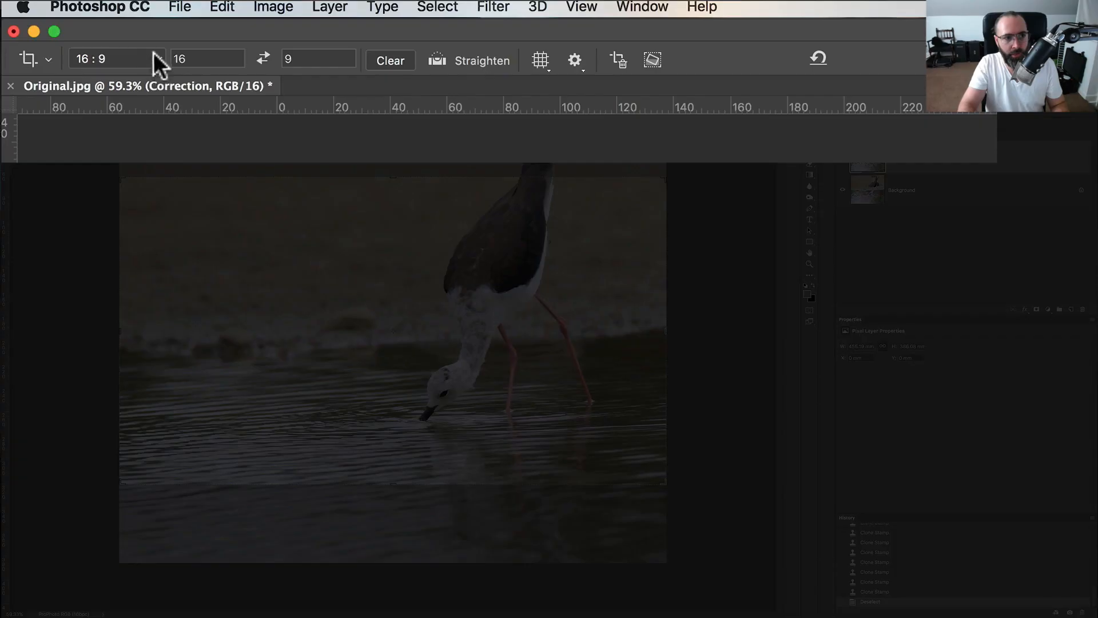
click(397, 61)
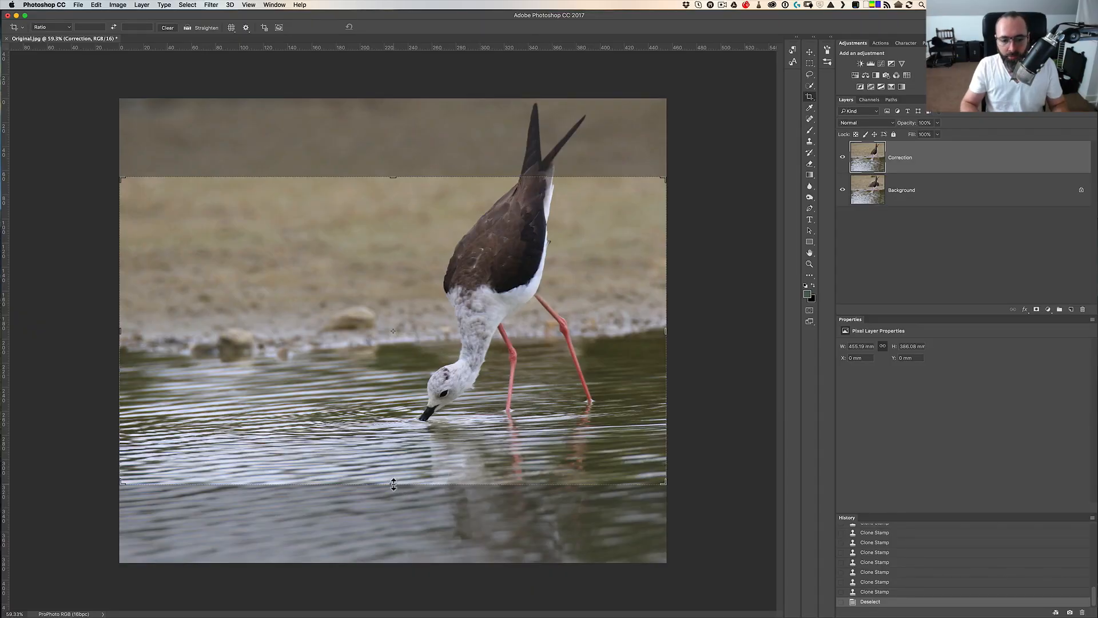
drag(394, 484, 394, 527)
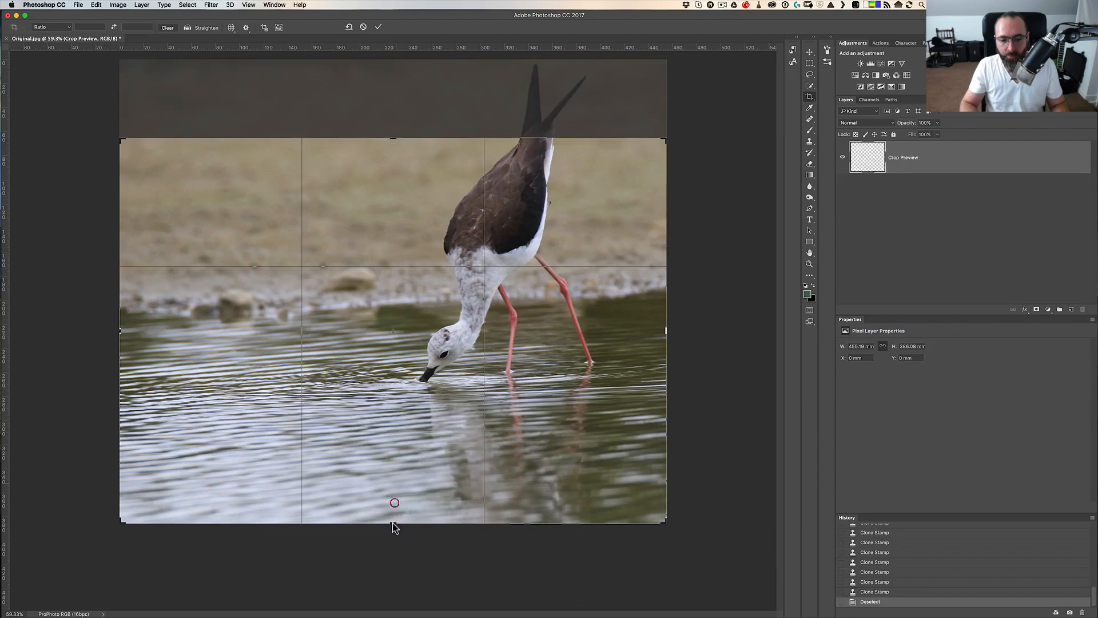
drag(393, 137, 399, 98)
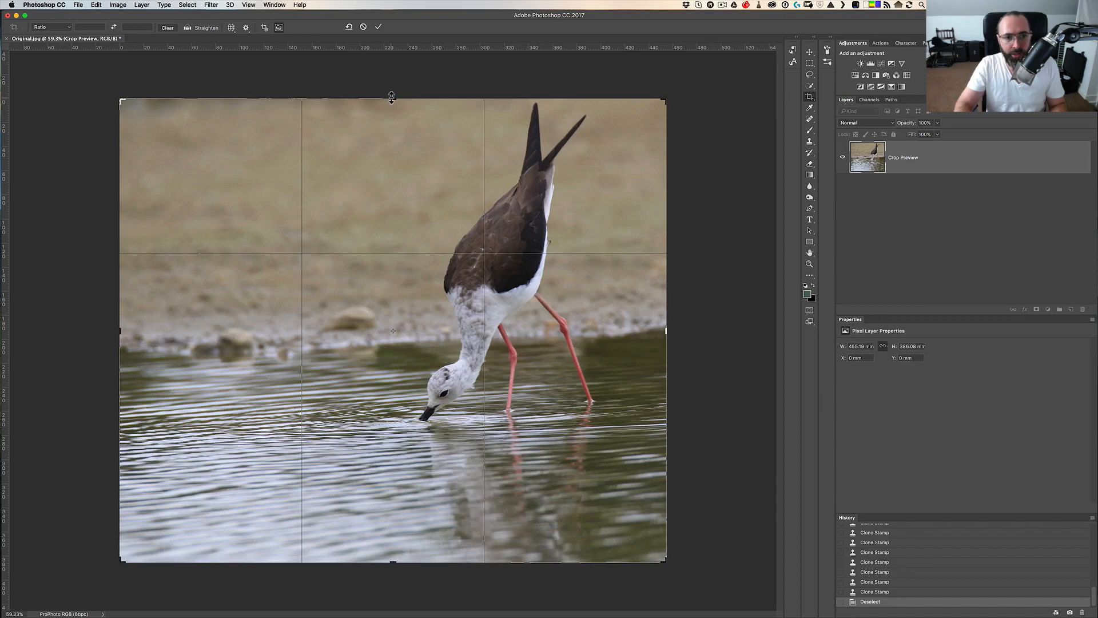
drag(393, 98, 393, 79)
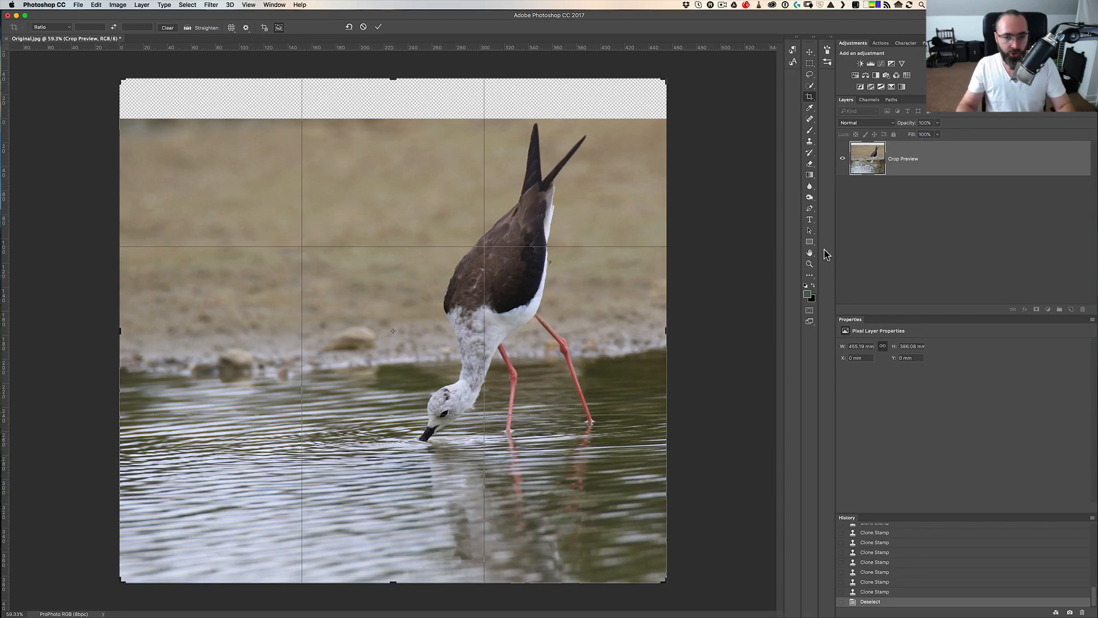
key(Return)
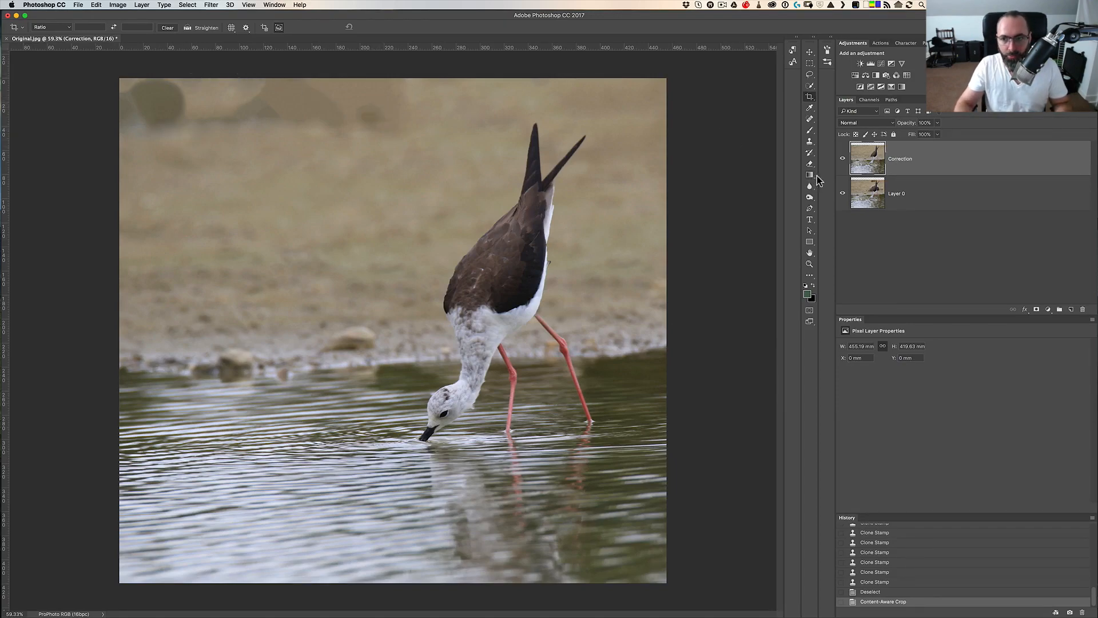
Clone clean ground over the dark blotches along the photo's upper edge with the Clone Stamp brush enlarged to 500
click(810, 142)
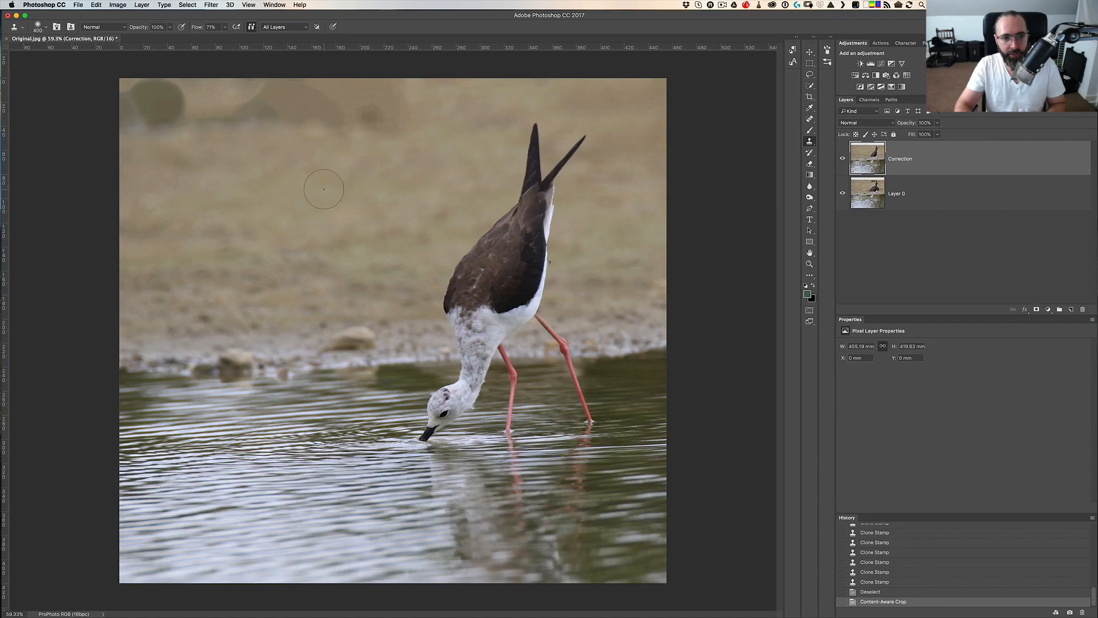
key(bracketright)
key(bracketright)
key(bracketright)
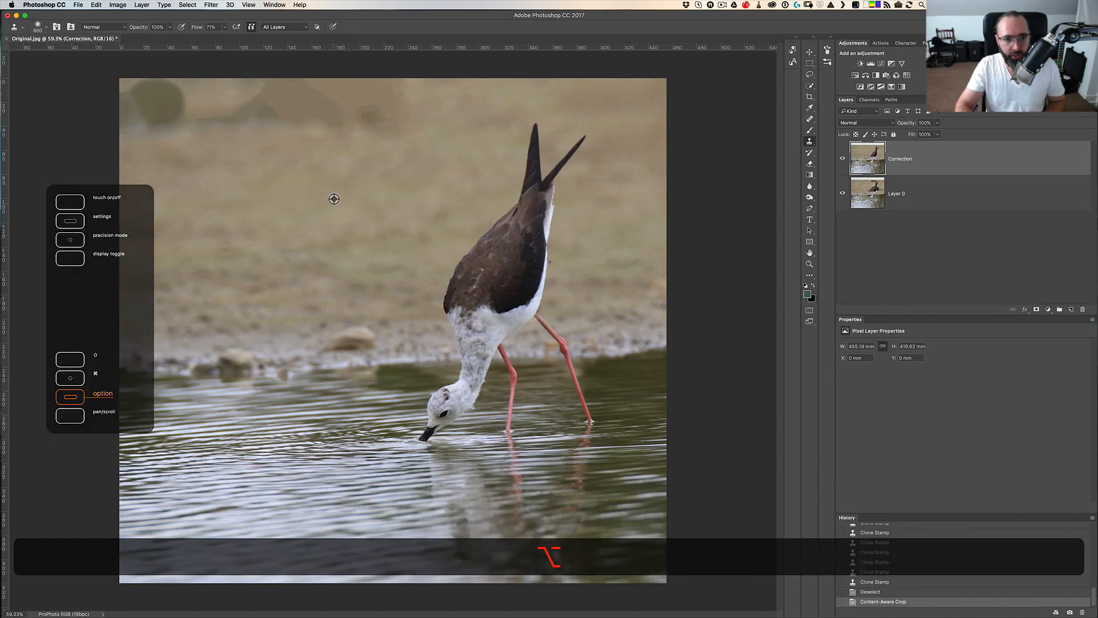
alt+click(334, 199)
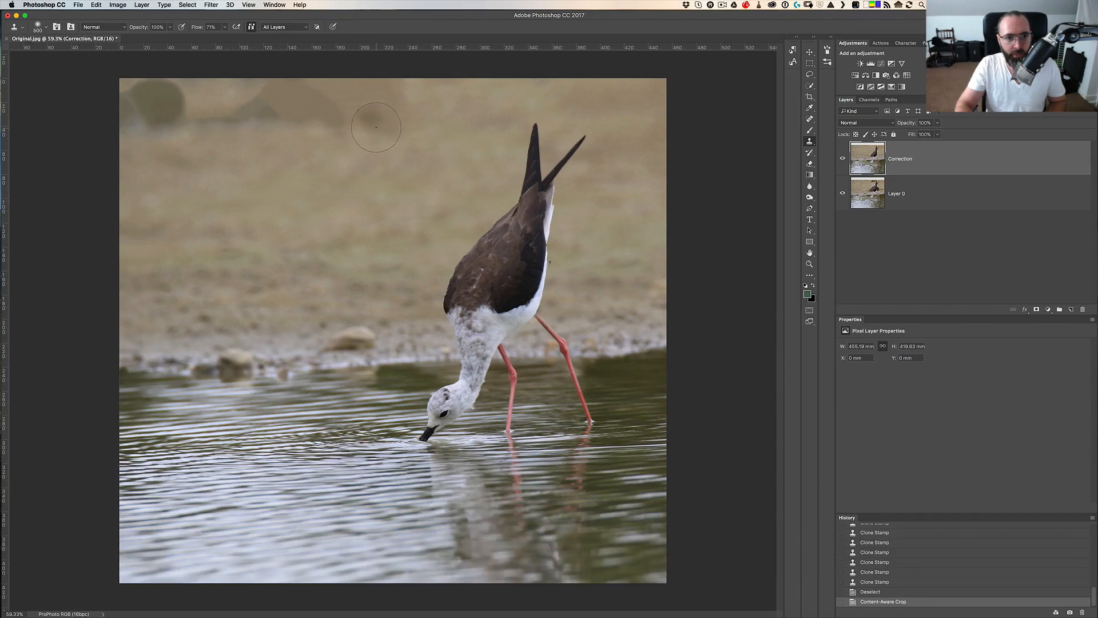
mouse_move(376, 127)
mouse_down()
mouse_move(401, 120)
mouse_move(343, 99)
mouse_move(289, 107)
mouse_move(268, 89)
mouse_move(266, 60)
mouse_move(243, 115)
mouse_move(239, 96)
mouse_move(220, 102)
mouse_move(232, 85)
mouse_move(174, 125)
mouse_move(146, 120)
mouse_move(150, 88)
mouse_move(174, 100)
mouse_up()
alt+click(380, 139)
alt+click(285, 144)
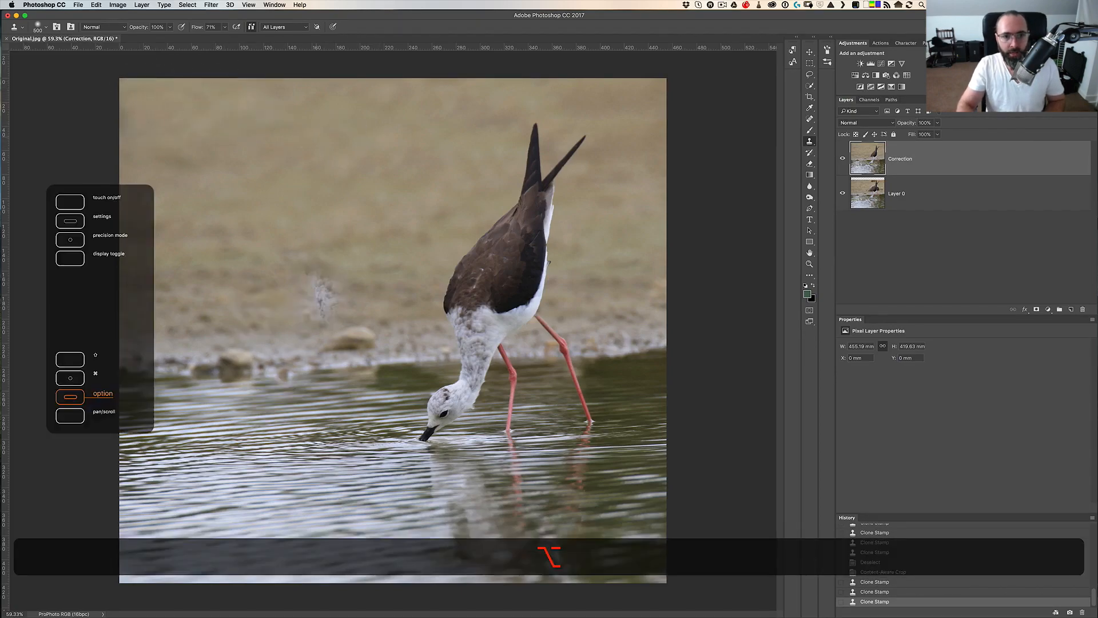
drag(440, 116, 498, 110)
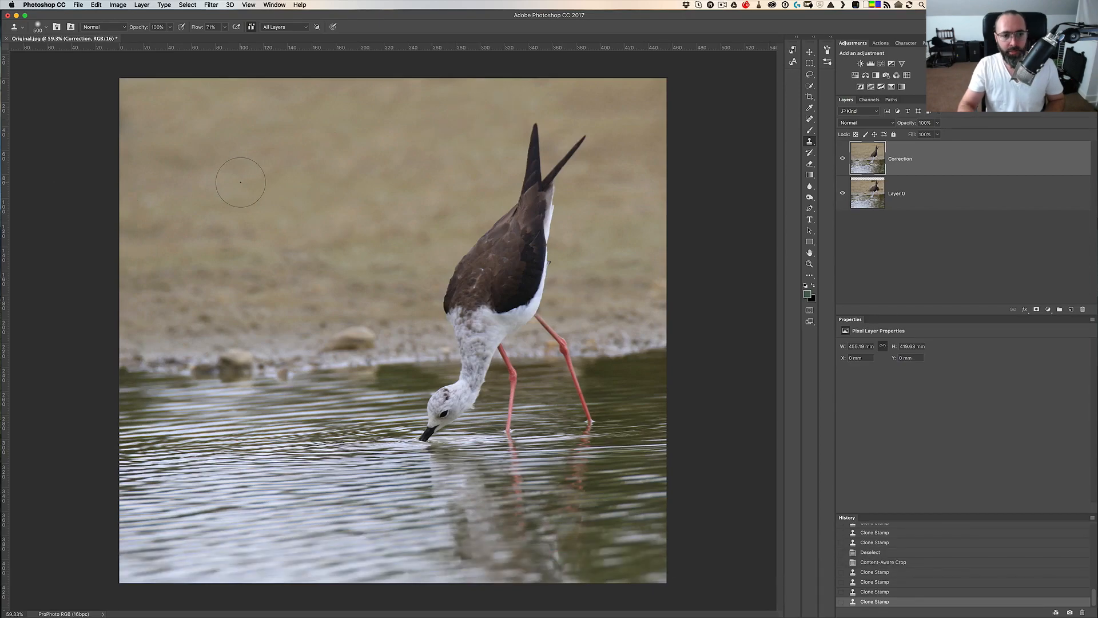
alt+scroll(240, 182, down, 3)
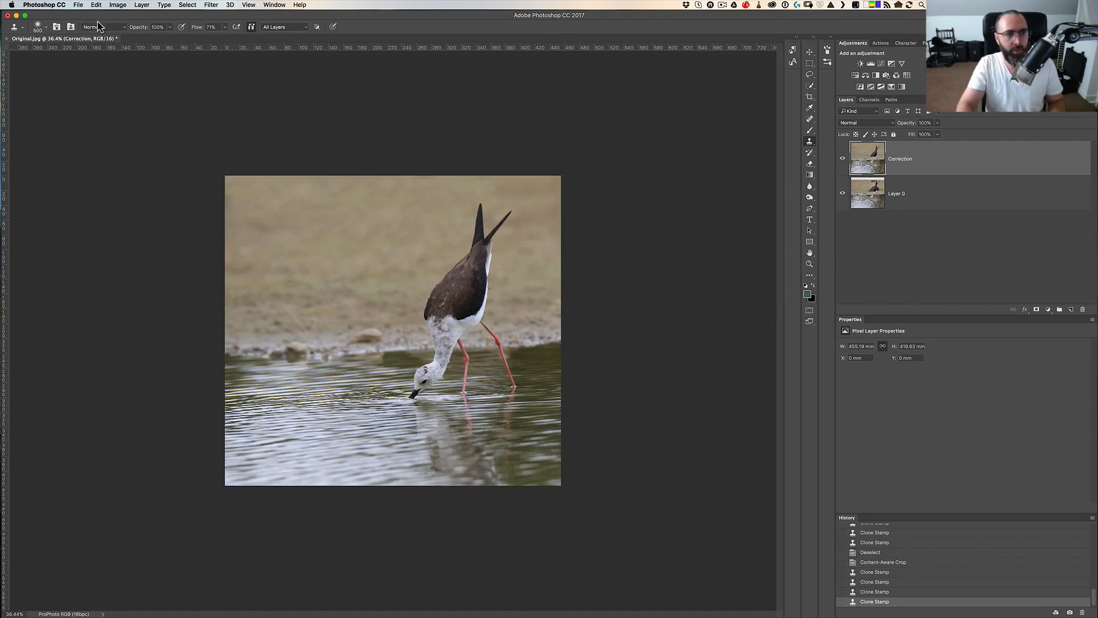
Save the layered document as a TIFF named Correction in the Review_July folder
key(shift+super)
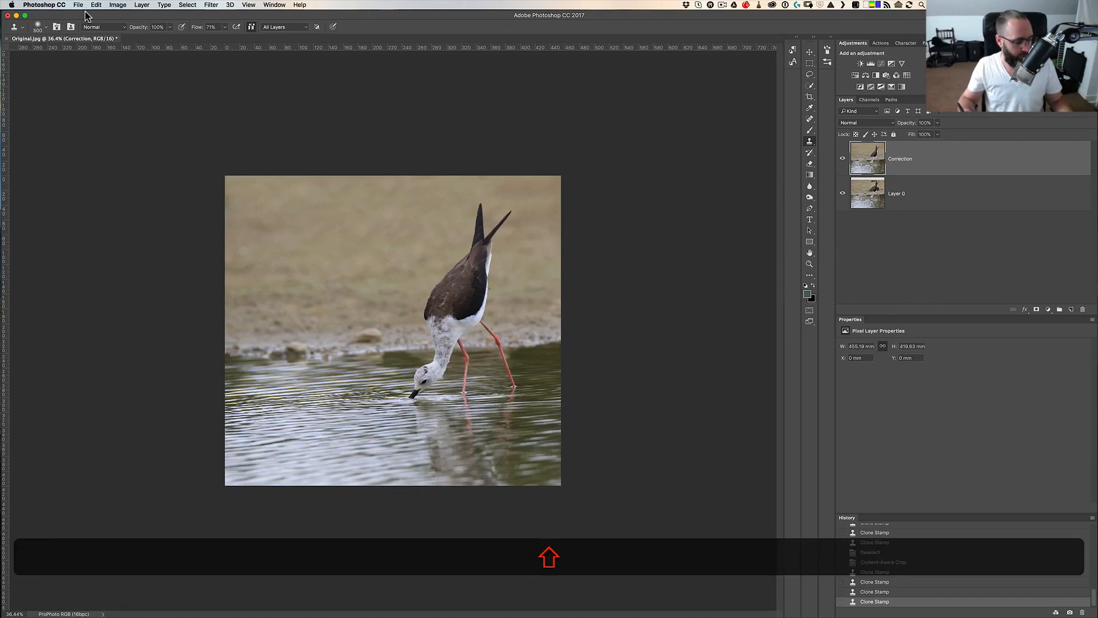
key(shift+super+s)
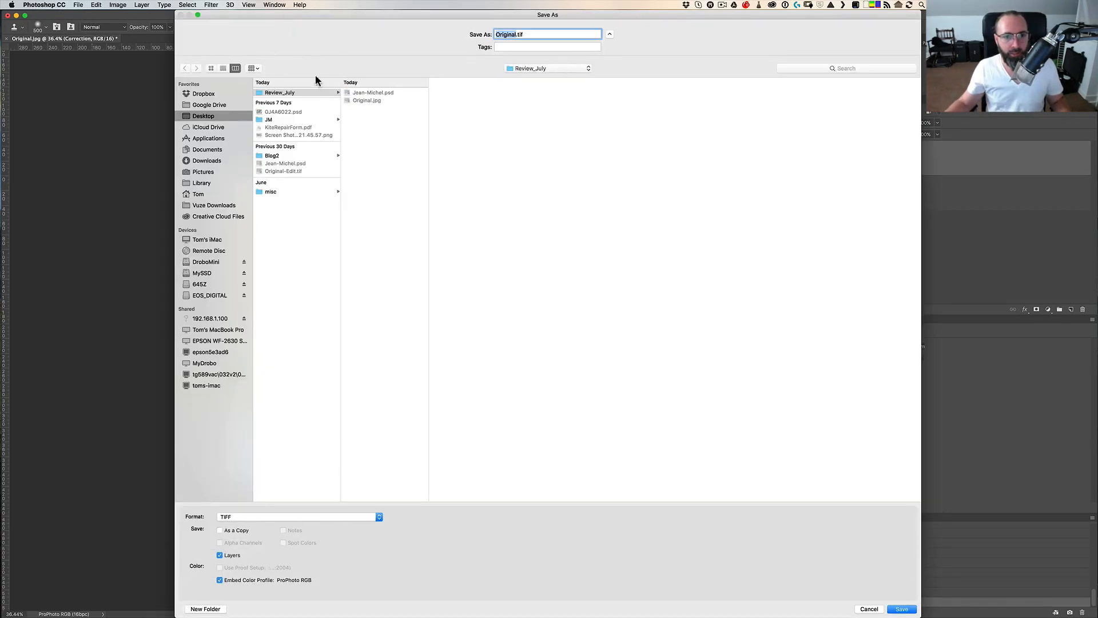
drag(516, 34, 488, 34)
text(Cor)
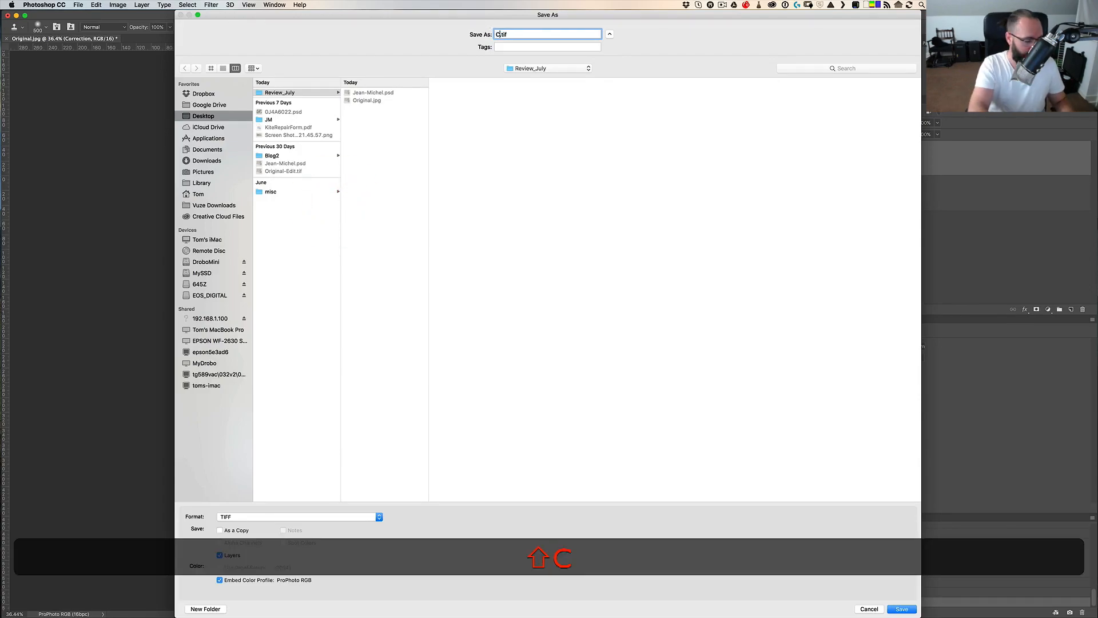
text(rection)
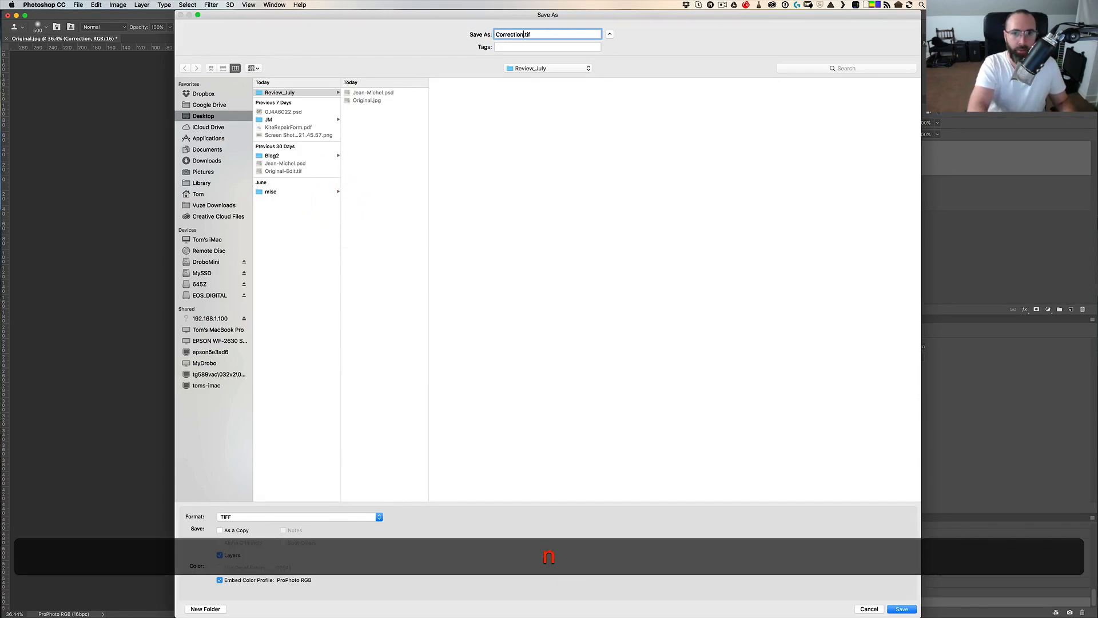
key(Return)
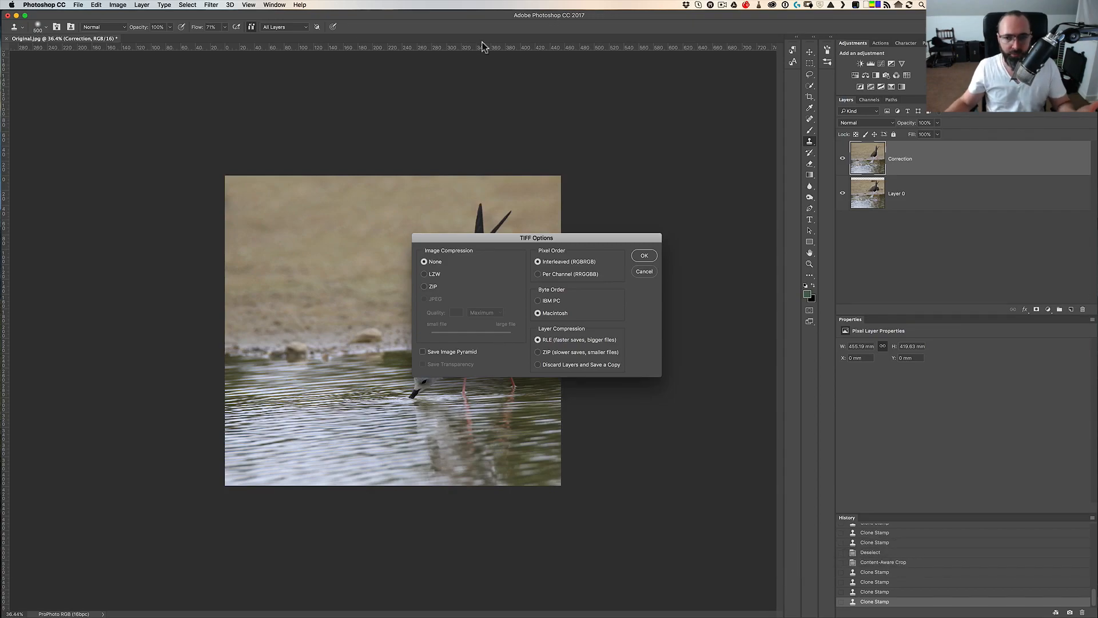
Use ZIP for both the image compression and the layer compression in the TIFF options and complete the save
click(429, 286)
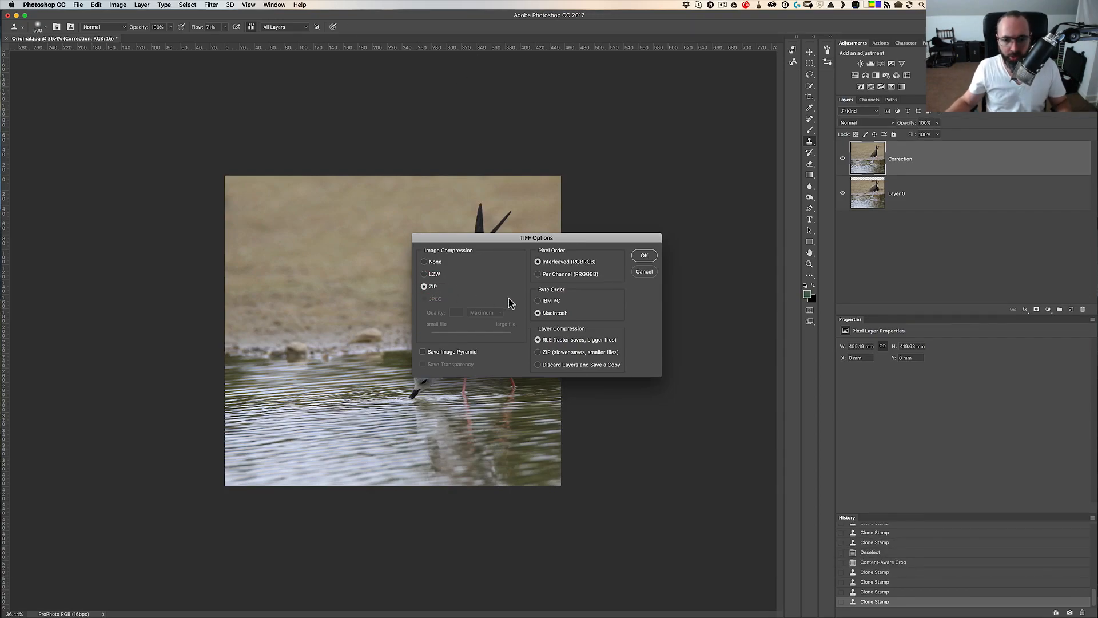
click(544, 352)
click(644, 255)
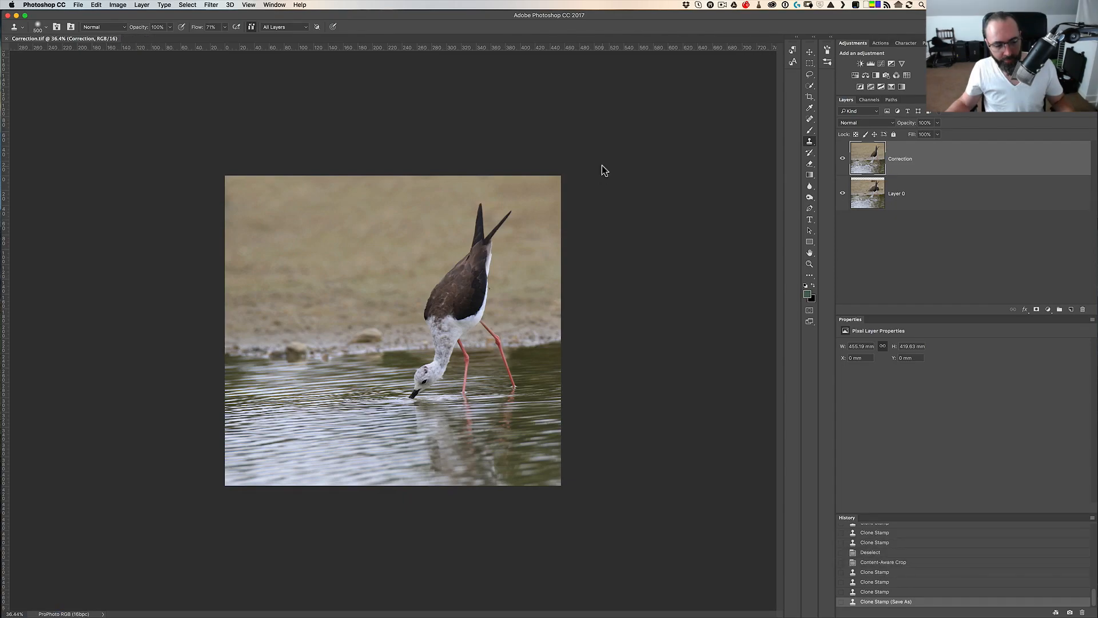
Switch to Lightroom and compare Correction.tif with Original.jpg in Survey view, with the side panels hidden and the lights dimmed
key(super+Tab)
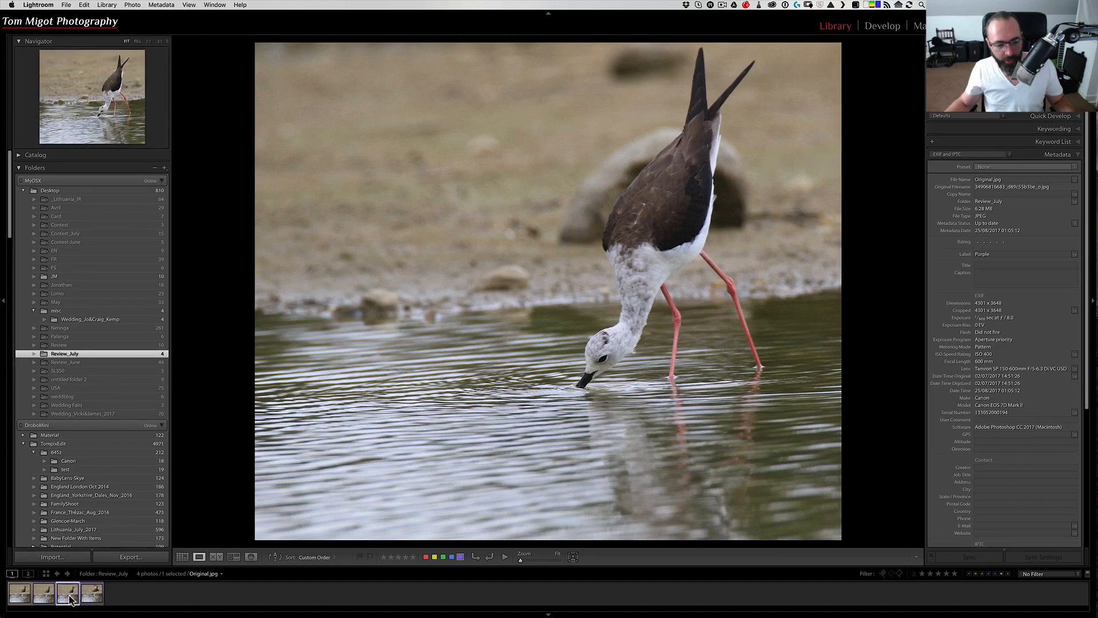
click(92, 595)
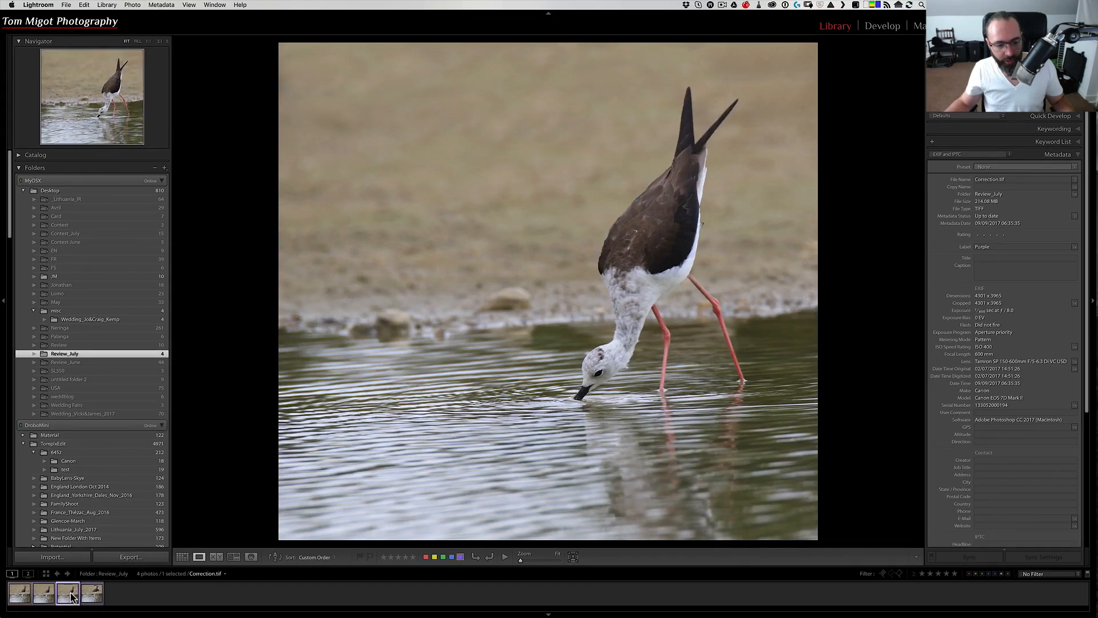
key(super)
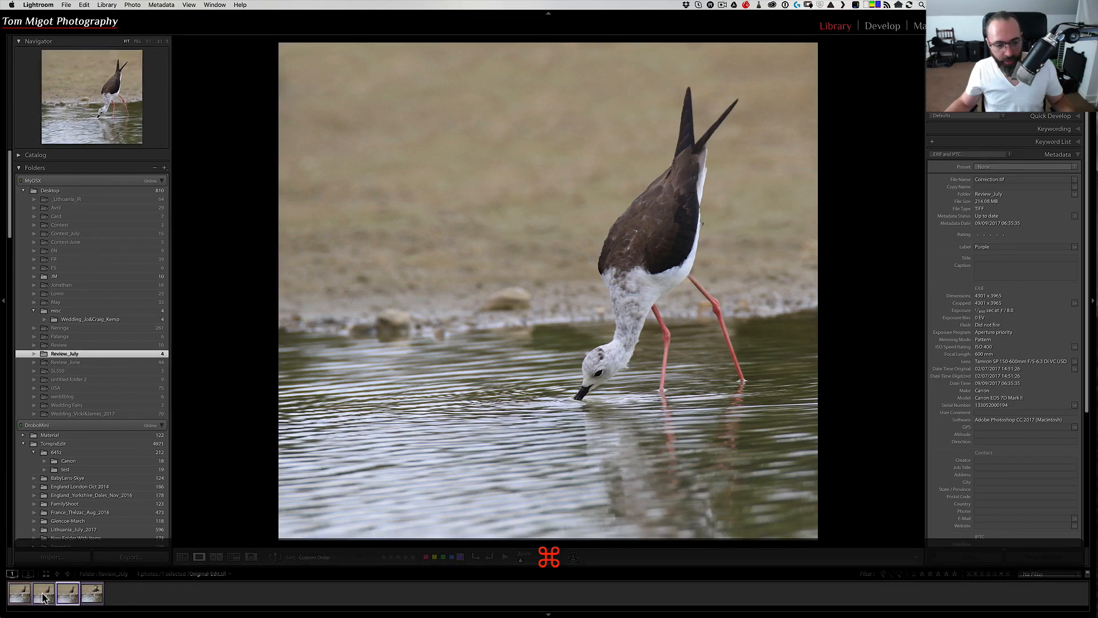
super+click(94, 596)
key(n)
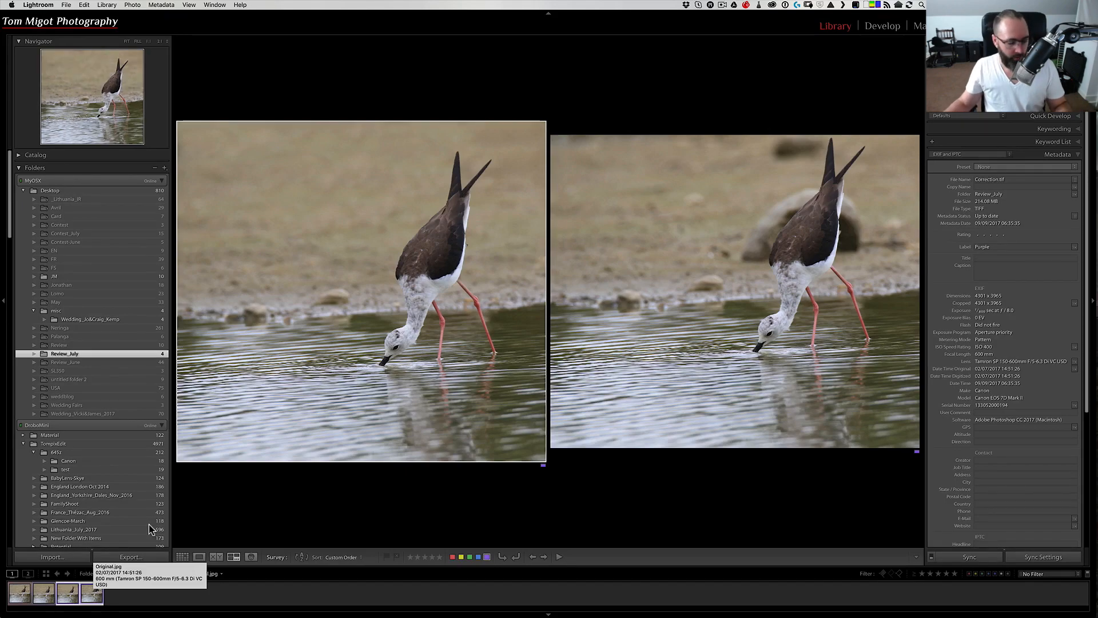
key(Tab)
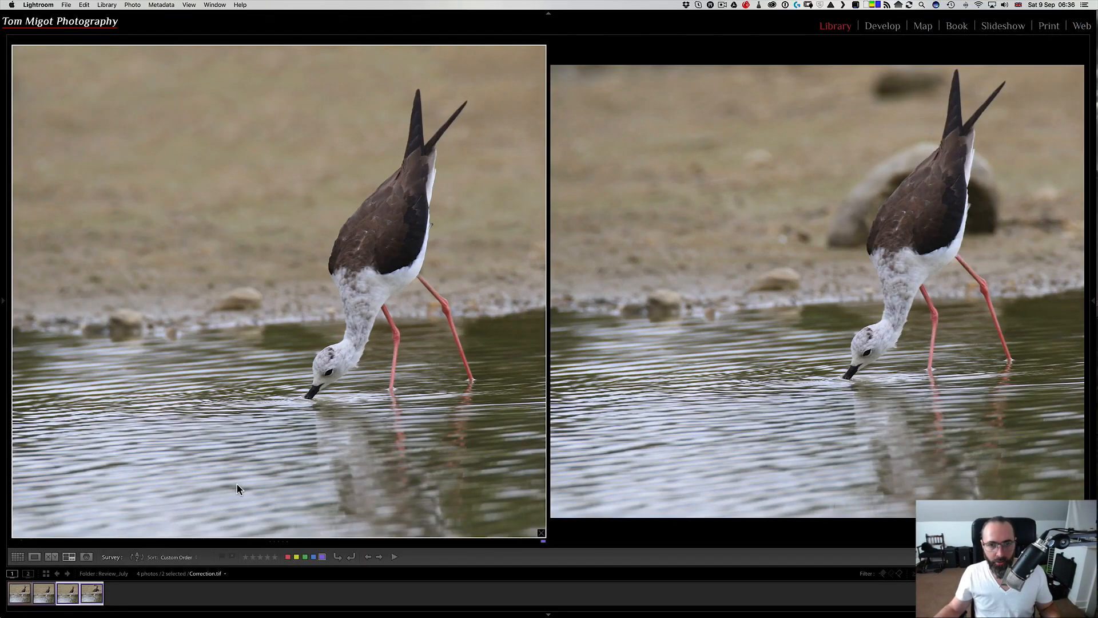
key(l)
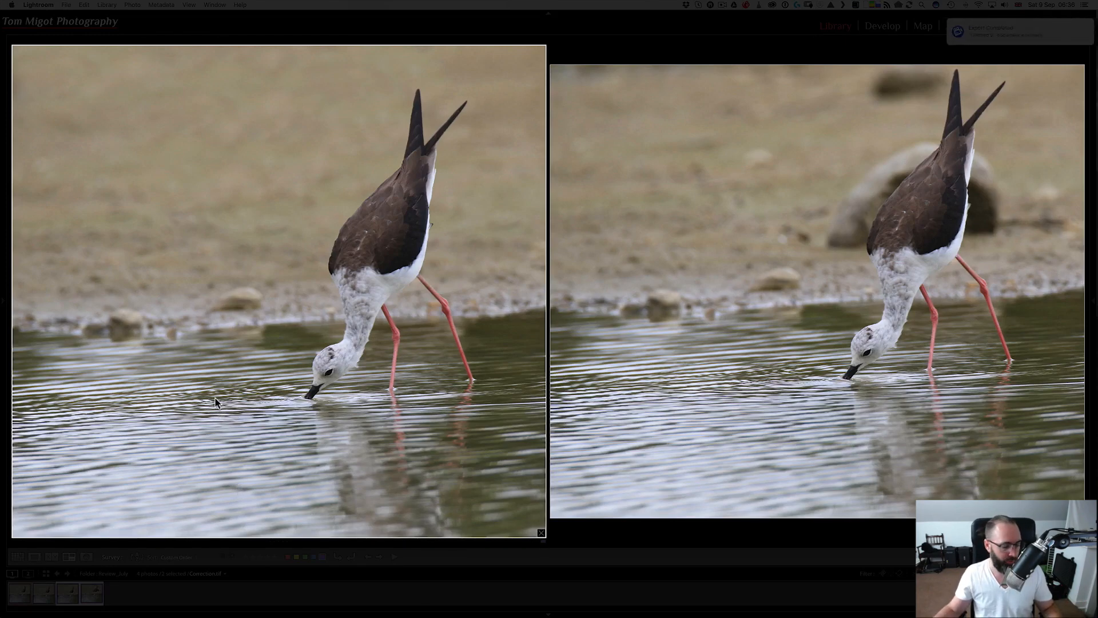
Open Correction.tif in Develop with the lights back on, auto-straighten it, and tighten the crop slightly from its lower edge
key(d)
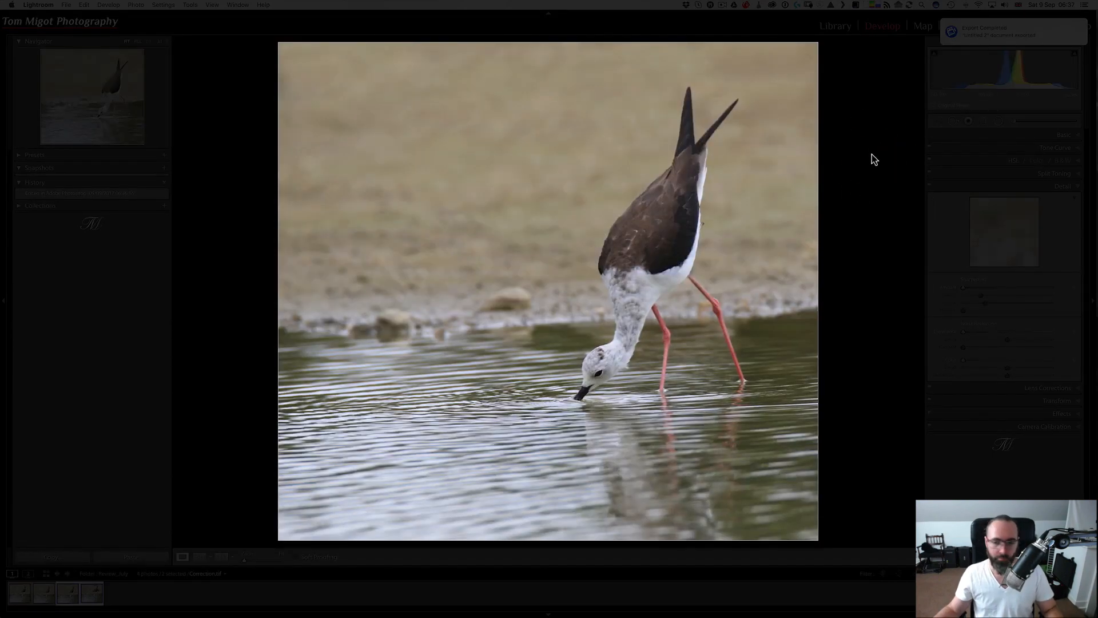
key(l)
key(l)
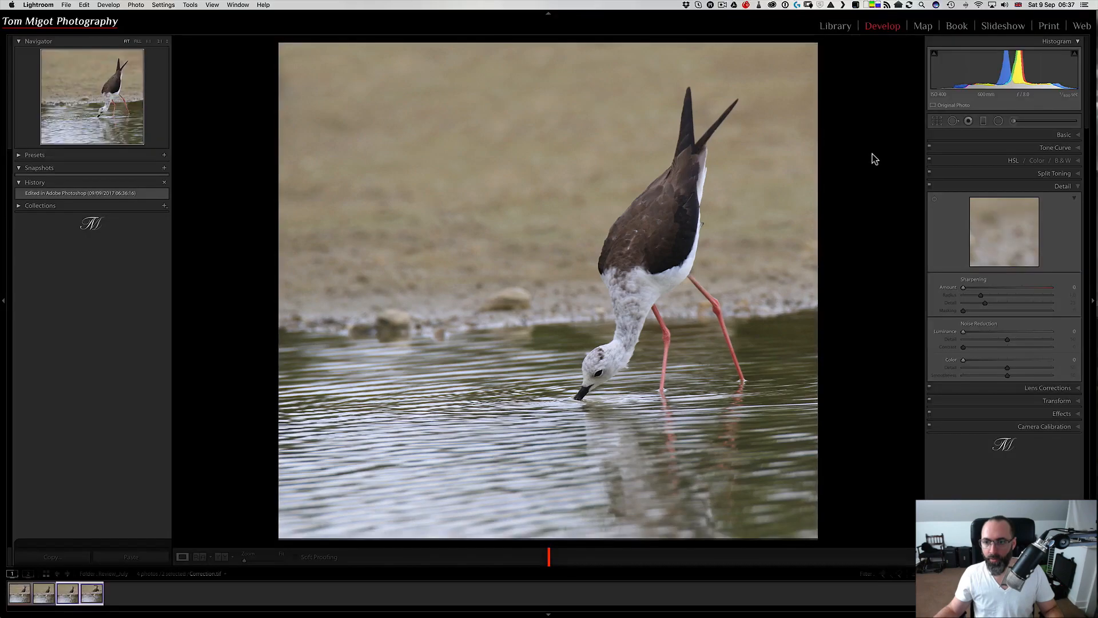
click(936, 122)
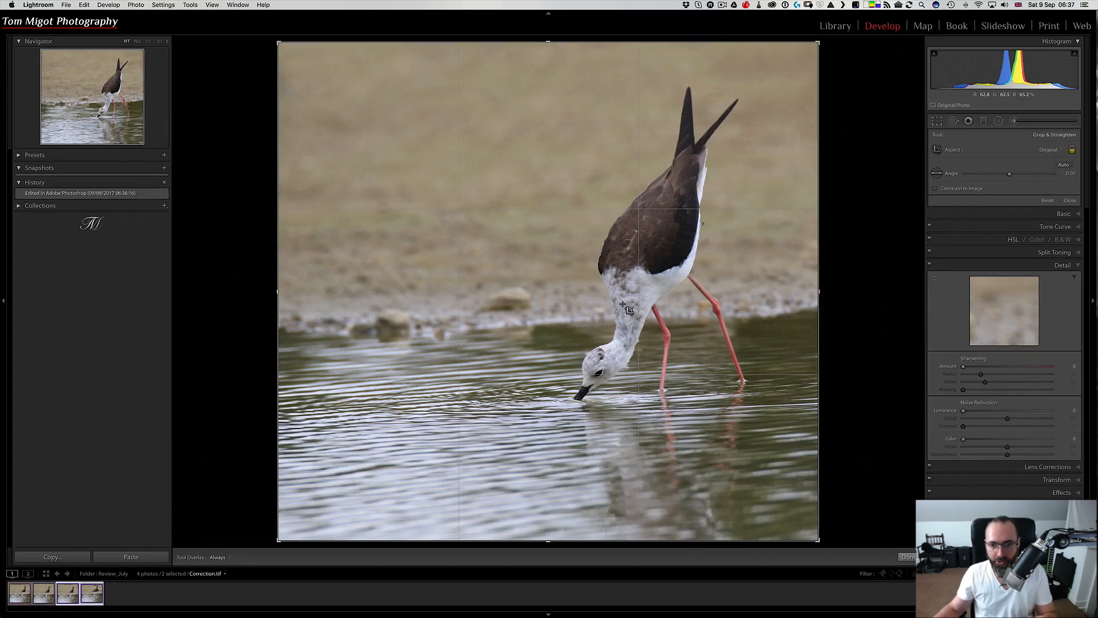
click(1064, 167)
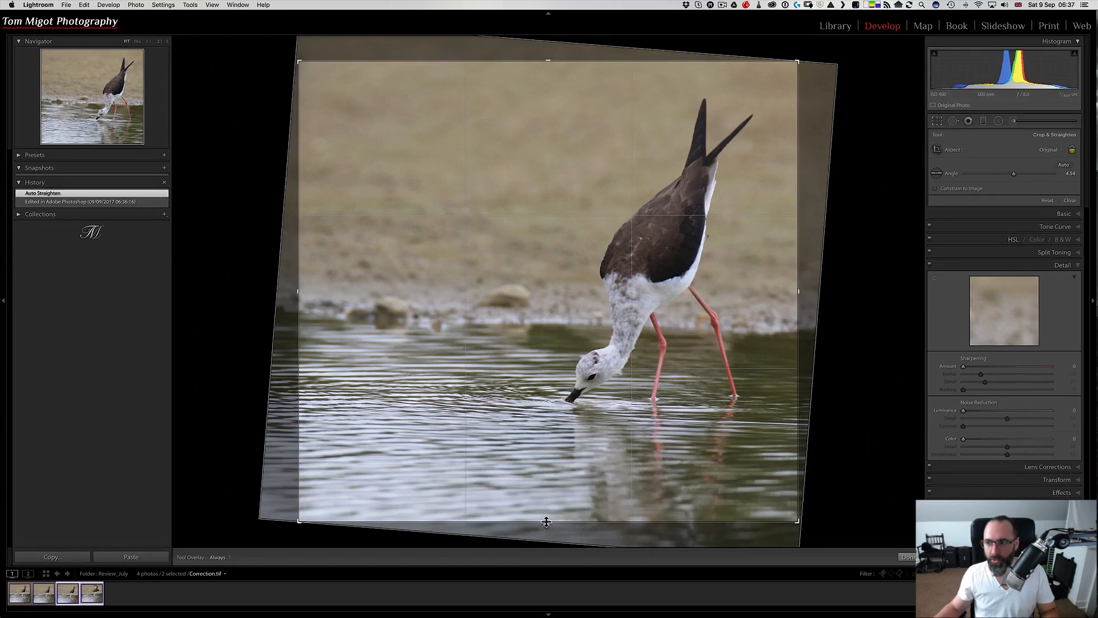
drag(546, 521, 545, 507)
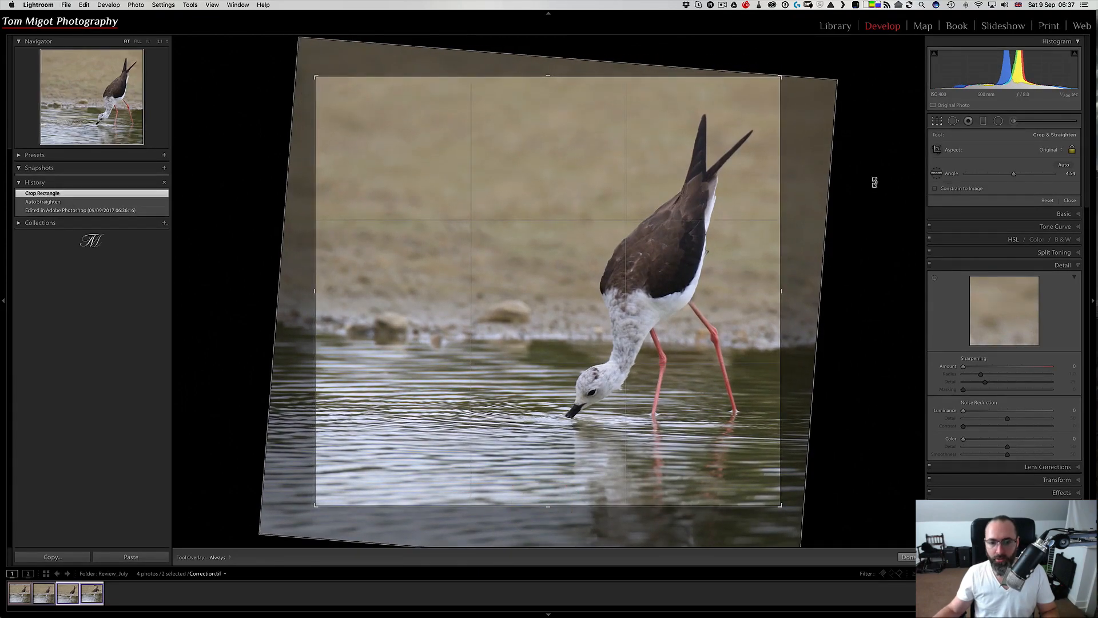
click(936, 122)
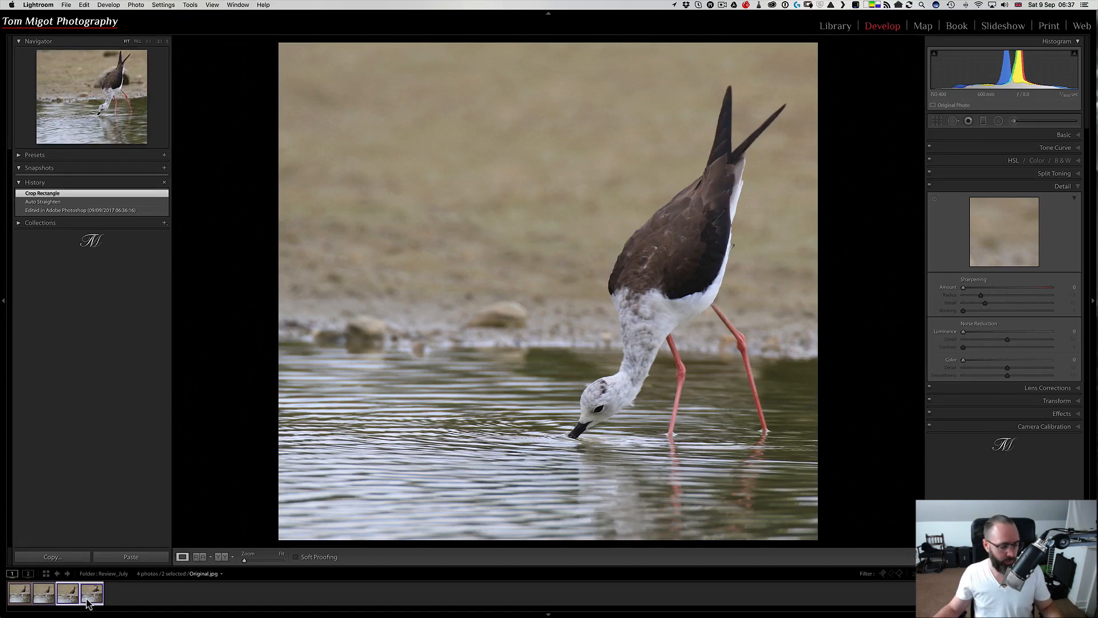
Compare the straightened, cropped photo with the original side by side in Survey view with the lights dimmed
key(n)
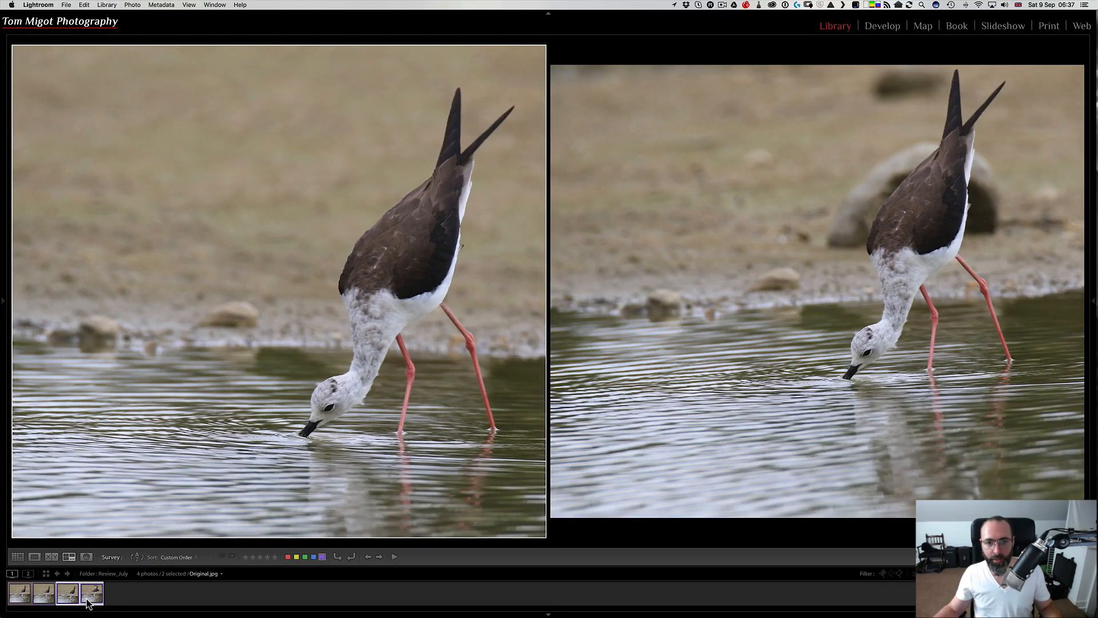
key(l)
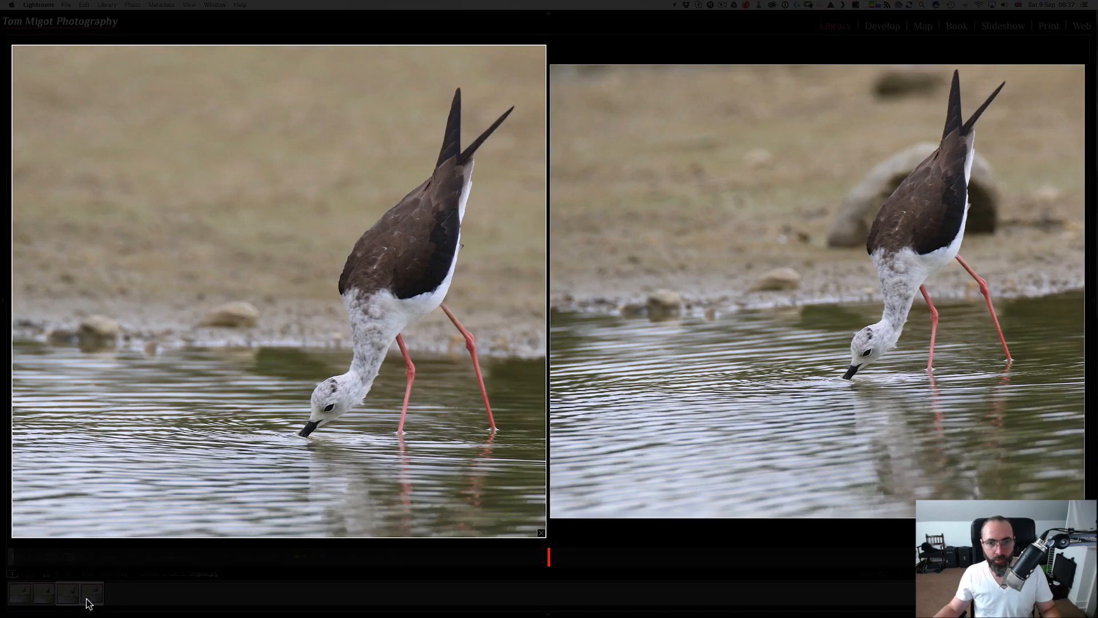